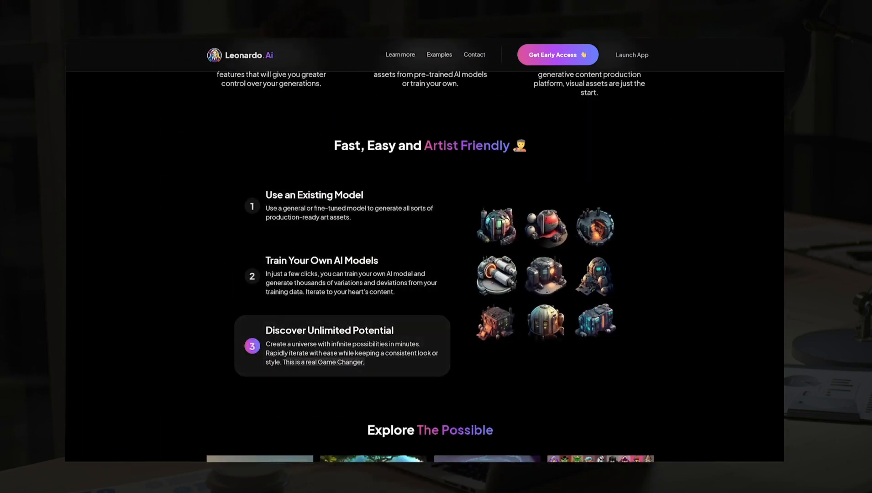
Step: Browse the landing page's Explore The Possible gallery and preview the Environments, Helmets, Buildings and Concept Art creation examples
{"action": "scroll", "coordinate": [343, 440], "scroll_direction": "down", "scroll_amount": 8}
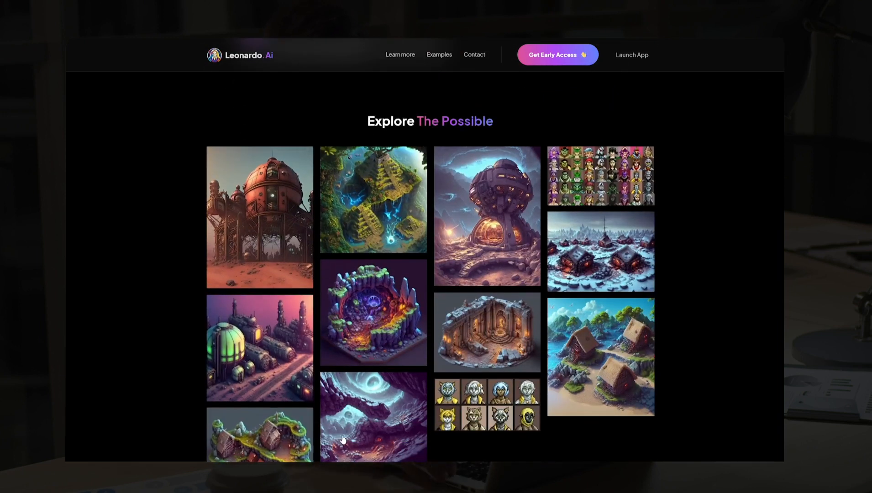
{"action": "scroll", "coordinate": [779, 314], "scroll_direction": "down", "scroll_amount": 8}
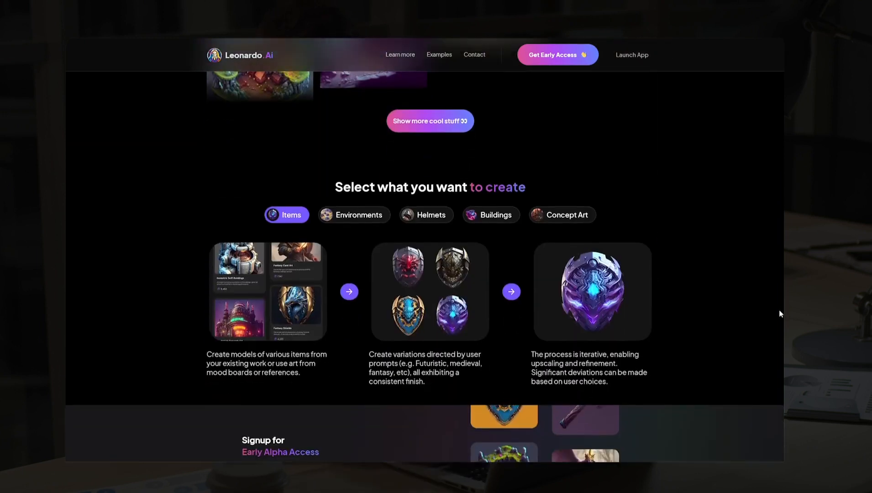
{"action": "left_click", "coordinate": [350, 210]}
{"action": "left_click", "coordinate": [426, 210]}
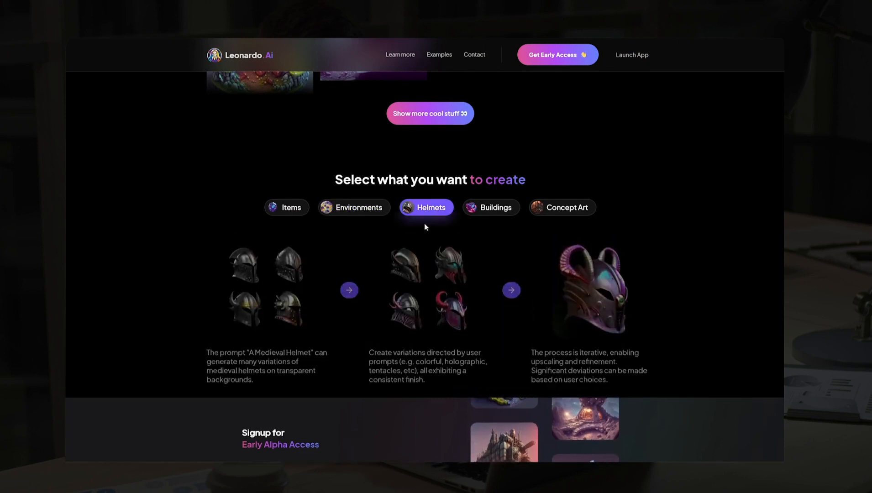
{"action": "left_click", "coordinate": [485, 210]}
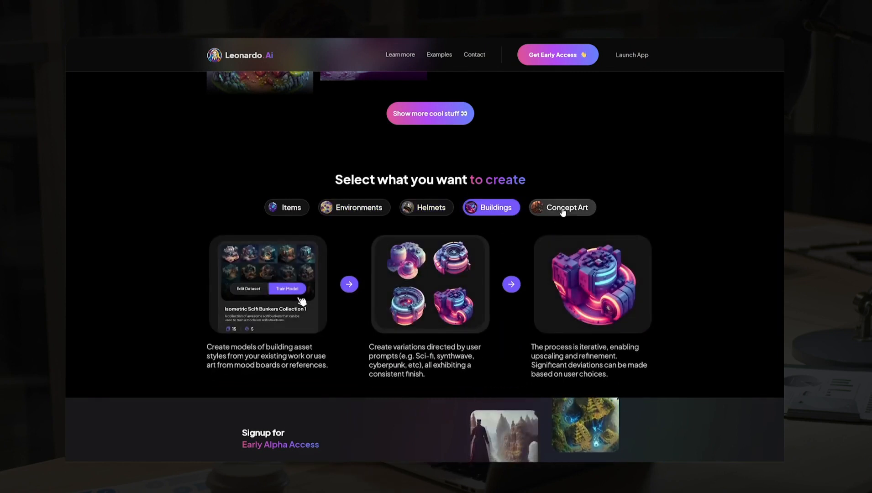
{"action": "left_click", "coordinate": [563, 211]}
{"action": "scroll", "coordinate": [563, 212], "scroll_direction": "down", "scroll_amount": 5}
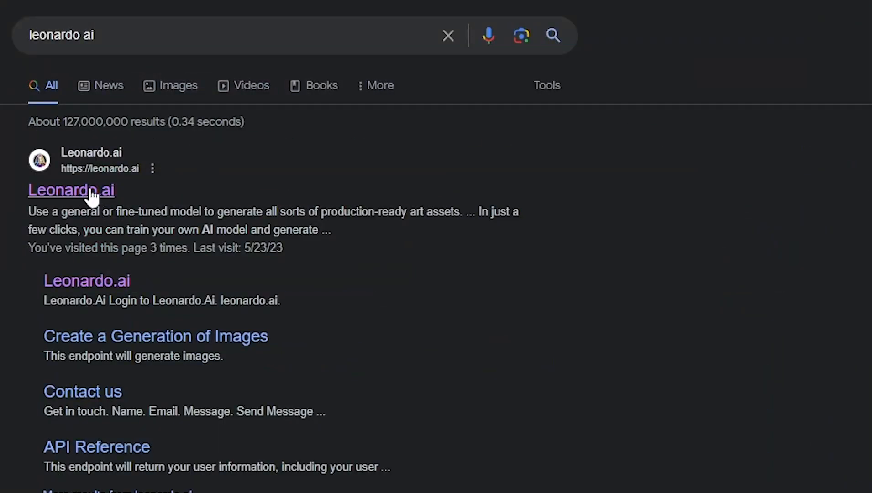
Step: Sign up for early access on the Leonardo.ai website with the e-mail address and follow the invitation to join its Discord
{"action": "left_click", "coordinate": [89, 192]}
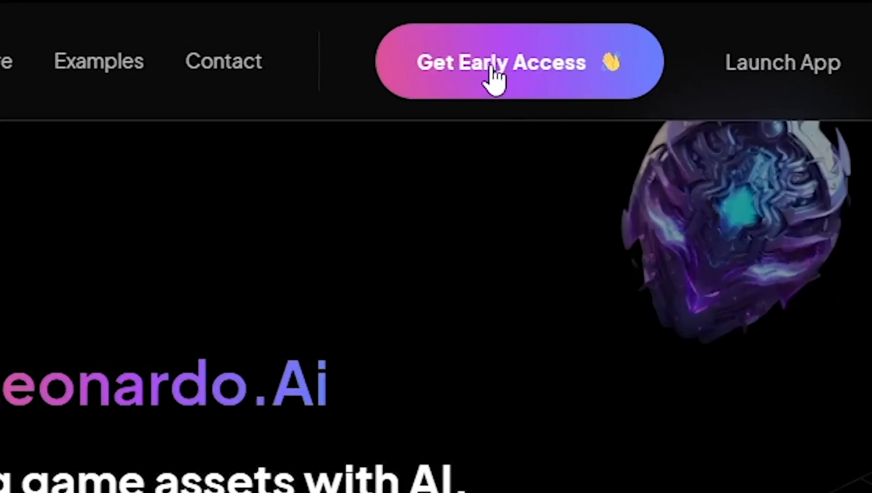
{"action": "left_click", "coordinate": [492, 67]}
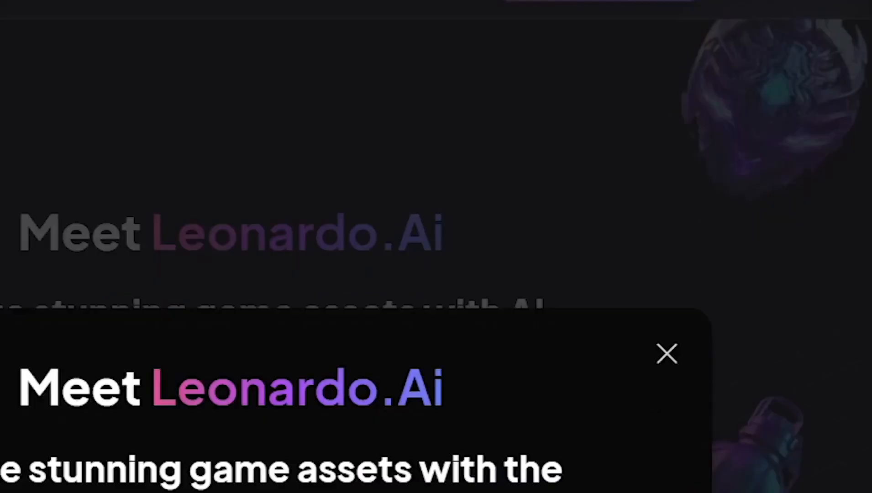
{"action": "key", "text": "ctrl+v"}
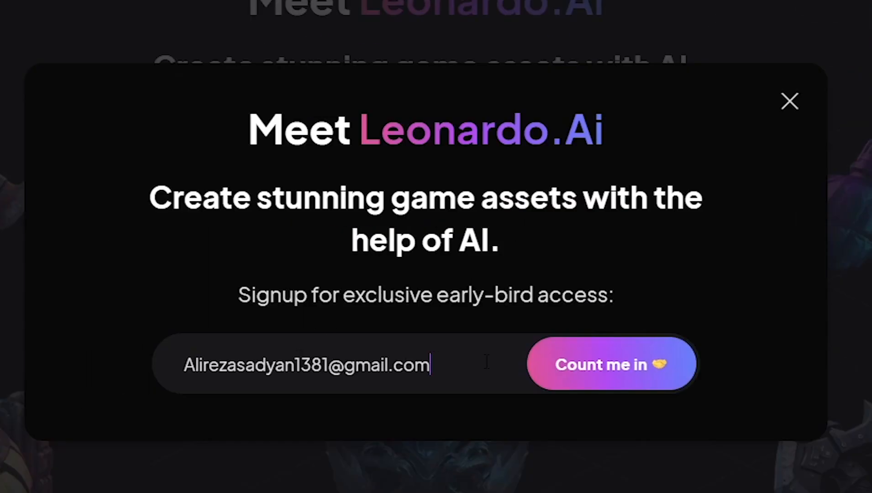
{"action": "left_click", "coordinate": [594, 377]}
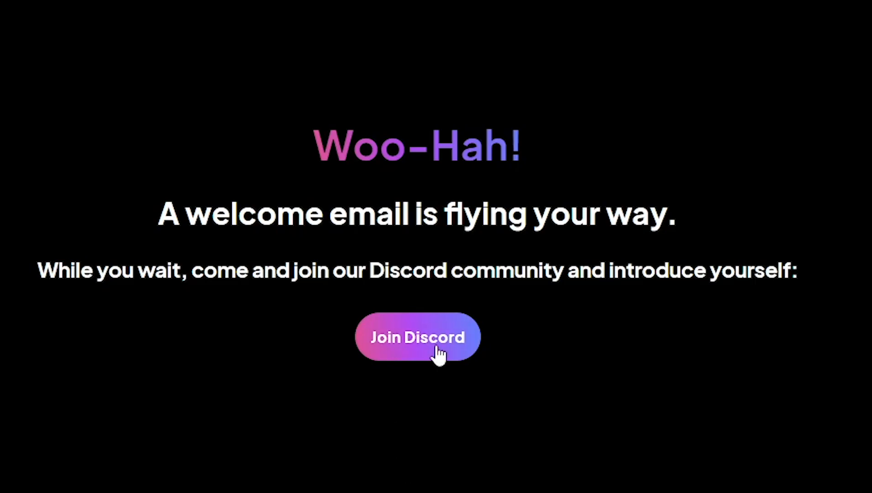
{"action": "left_click", "coordinate": [414, 350]}
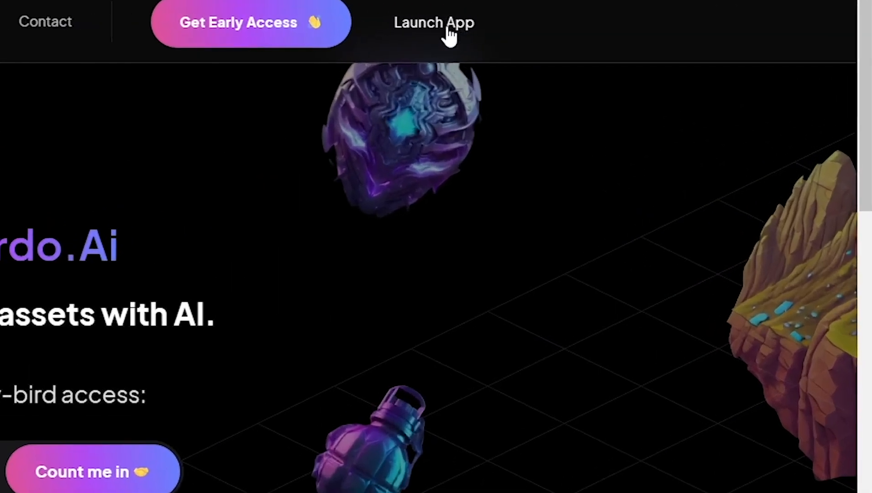
Step: Launch the Leonardo.Ai web app from the website as an already whitelisted member
{"action": "left_click", "coordinate": [664, 19]}
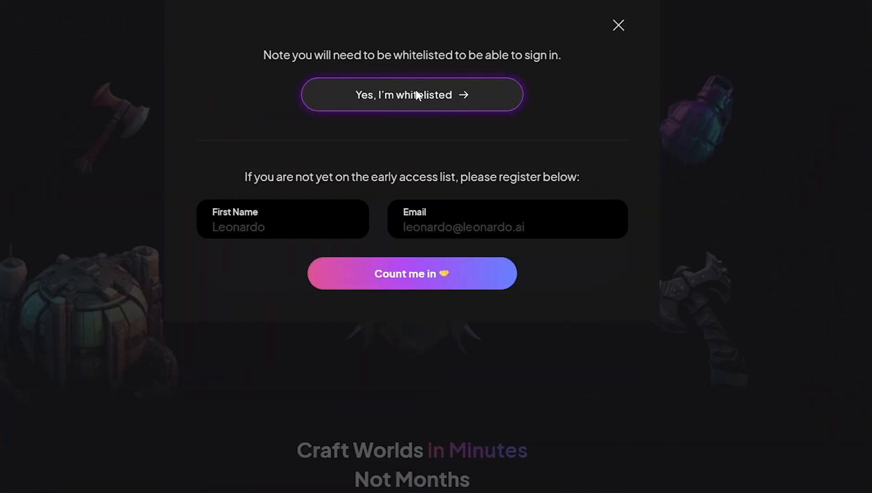
{"action": "left_click", "coordinate": [416, 94]}
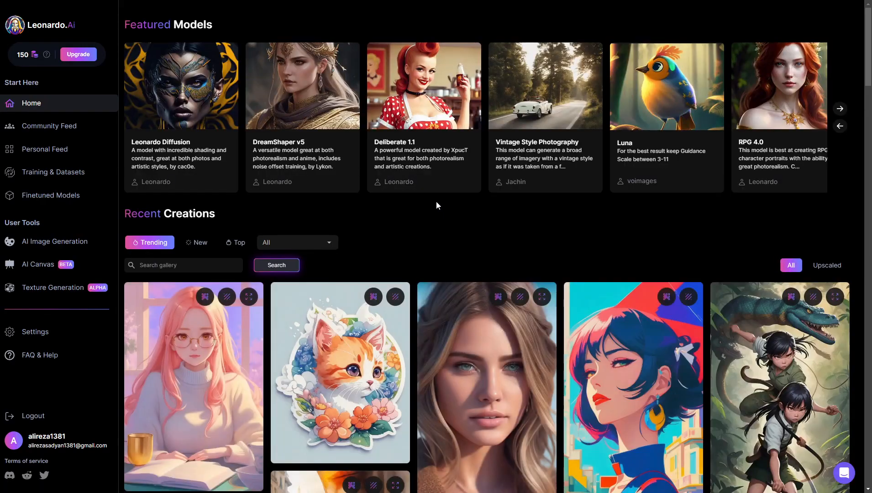
Step: Browse the trending images in the Recent Creations gallery on the home page
{"action": "scroll", "coordinate": [850, 108], "scroll_direction": "down", "scroll_amount": 10}
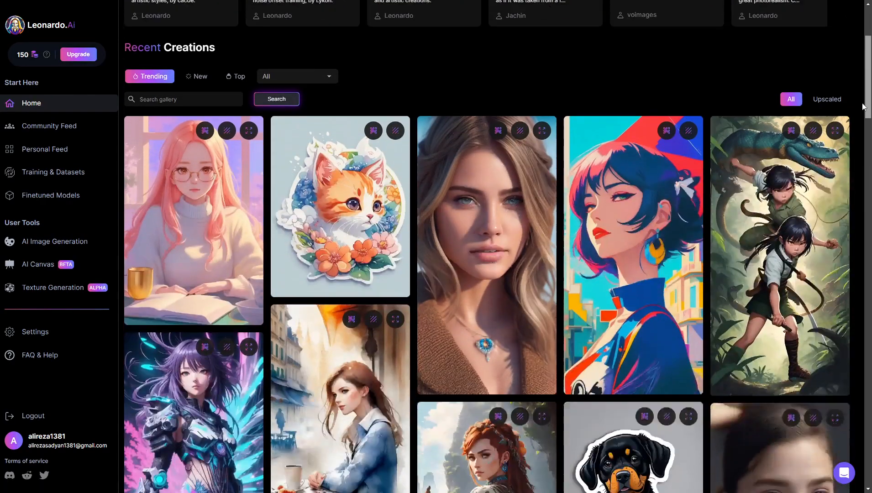
{"action": "scroll", "coordinate": [853, 157], "scroll_direction": "down", "scroll_amount": 15}
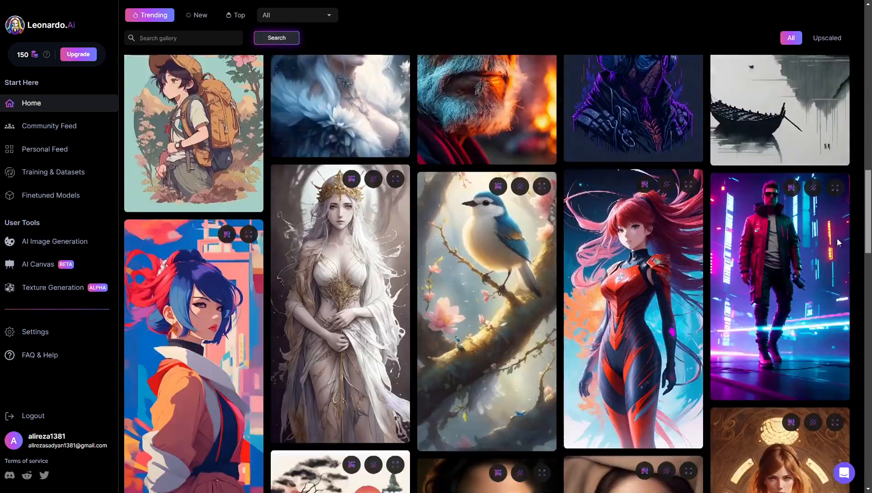
{"action": "scroll", "coordinate": [868, 302], "scroll_direction": "down", "scroll_amount": 10}
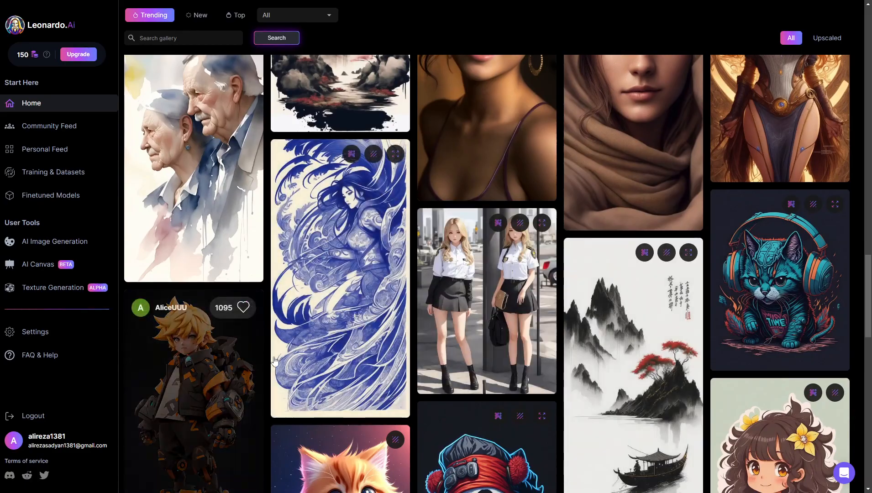
{"action": "scroll", "coordinate": [863, 338], "scroll_direction": "down", "scroll_amount": 5}
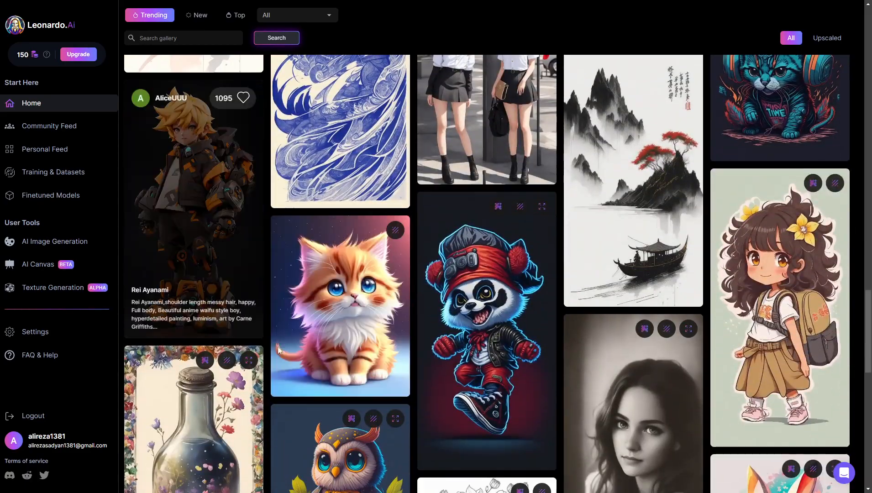
{"action": "scroll", "coordinate": [860, 344], "scroll_direction": "up", "scroll_amount": 3}
{"action": "scroll", "coordinate": [646, 260], "scroll_direction": "up", "scroll_amount": 8}
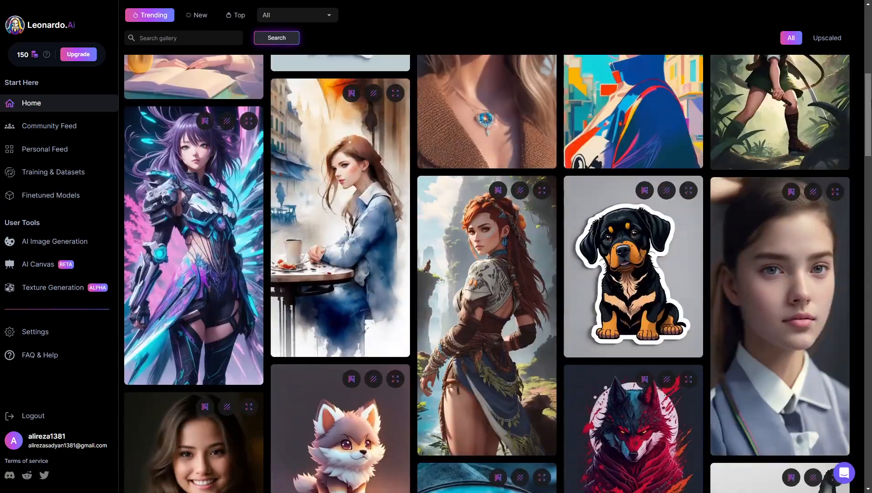
Step: Open the Rottweiler puppy sticker from the gallery and examine its prompt and generation details
{"action": "left_click", "coordinate": [646, 260]}
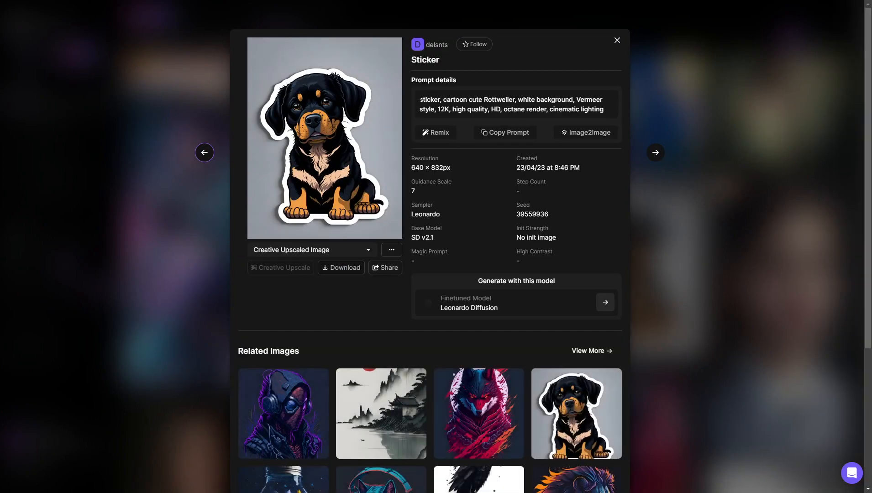
{"action": "left_click_drag", "start_coordinate": [420, 100], "coordinate": [589, 109]}
{"action": "left_click", "coordinate": [562, 99]}
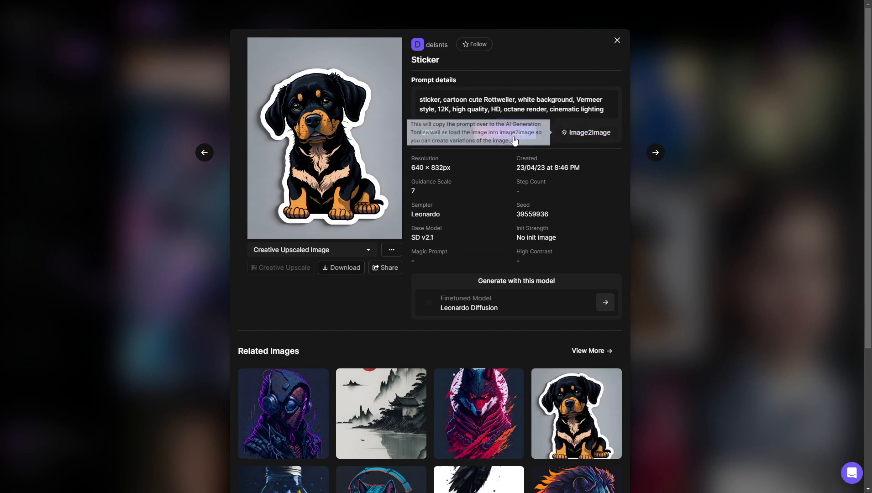
{"action": "left_click", "coordinate": [429, 241]}
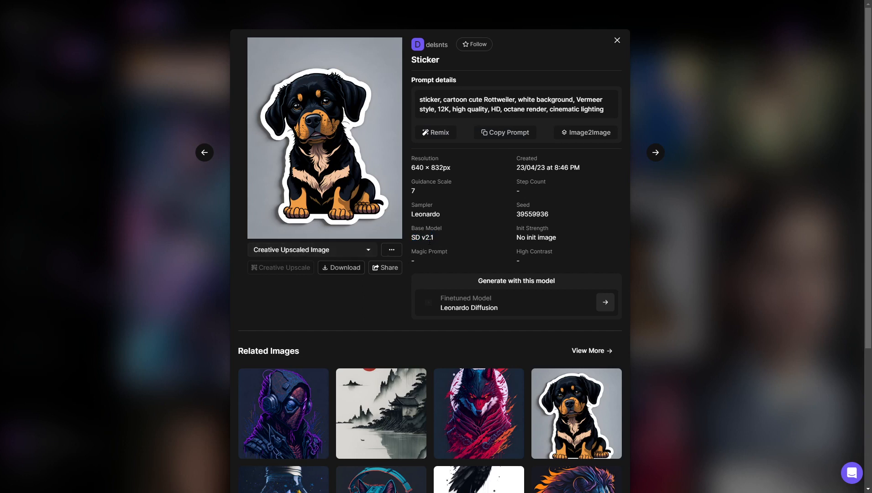
Step: Switch the Rottweiler sticker to its No Background version and download it
{"action": "left_click", "coordinate": [361, 249]}
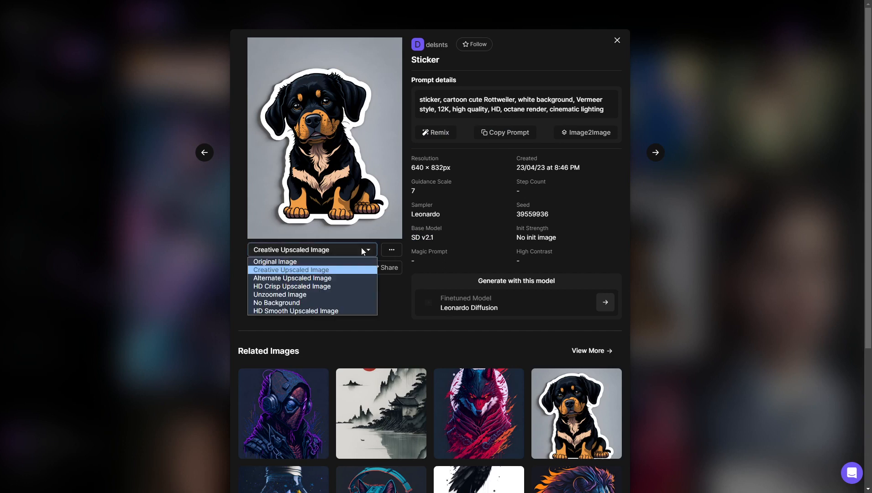
{"action": "left_click", "coordinate": [286, 305]}
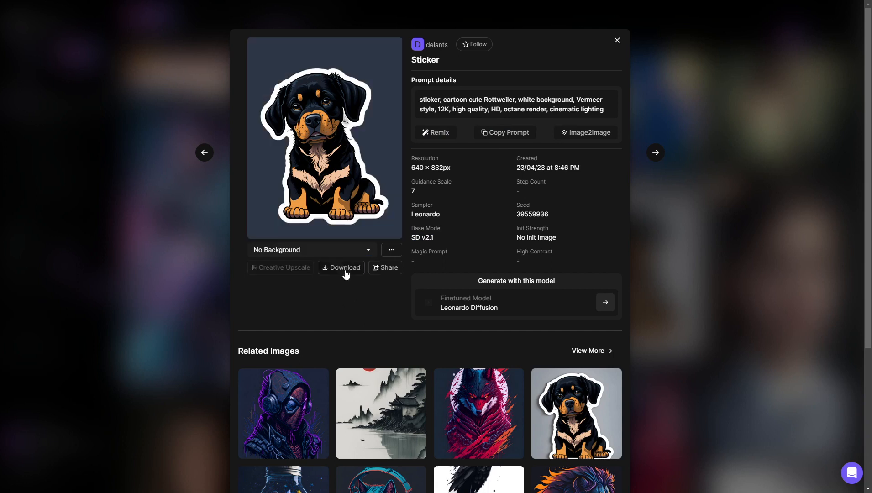
{"action": "left_click", "coordinate": [344, 269]}
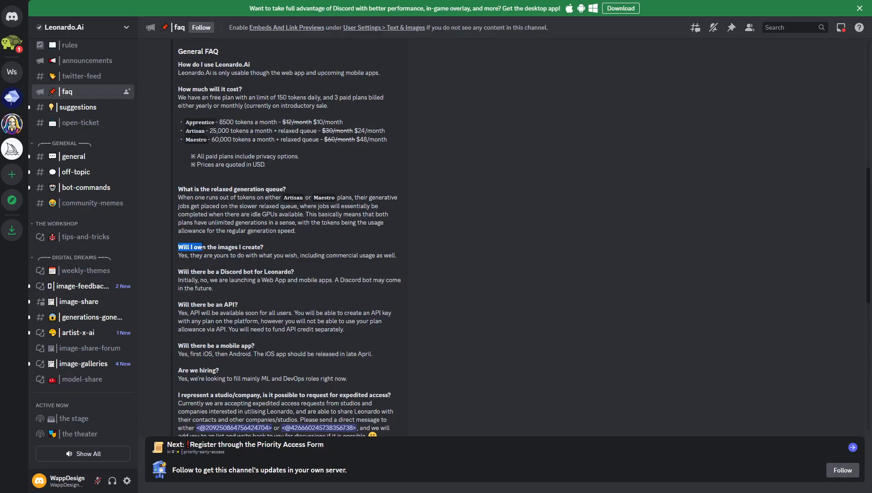
Step: Read the answer about ownership and commercial use of created images in Leonardo.Ai's Discord FAQ
{"action": "left_click", "coordinate": [236, 247]}
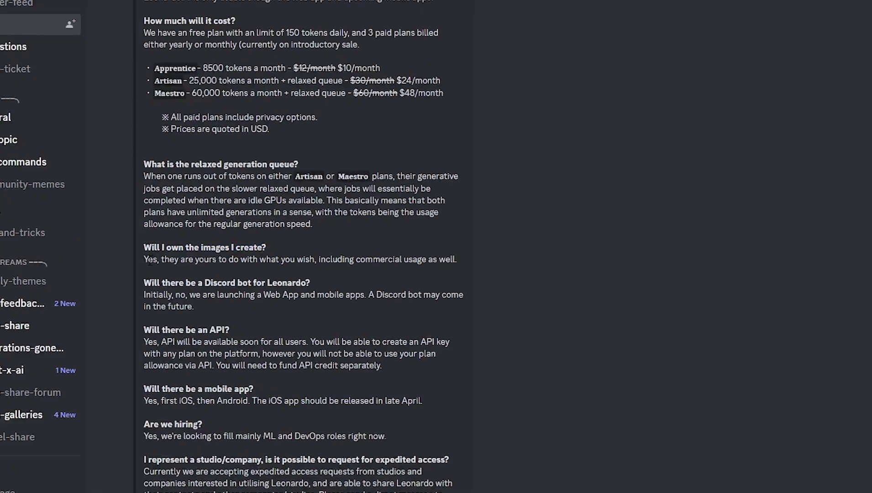
{"action": "left_click_drag", "start_coordinate": [178, 255], "coordinate": [597, 286]}
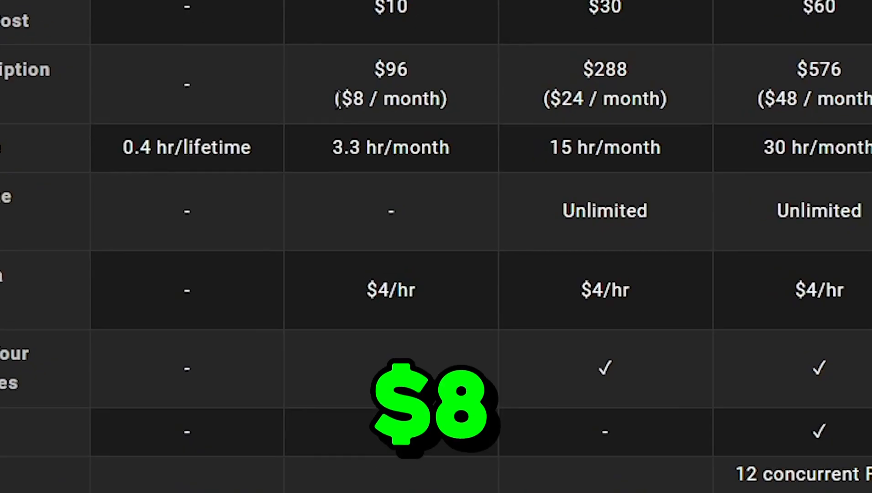
Step: Examine the cheapest paid plan's monthly price and usage rights in the subscription plan comparison table
{"action": "left_click_drag", "start_coordinate": [335, 98], "coordinate": [461, 109]}
{"action": "left_click", "coordinate": [460, 109]}
{"action": "scroll", "coordinate": [316, 320], "scroll_direction": "down", "scroll_amount": 7}
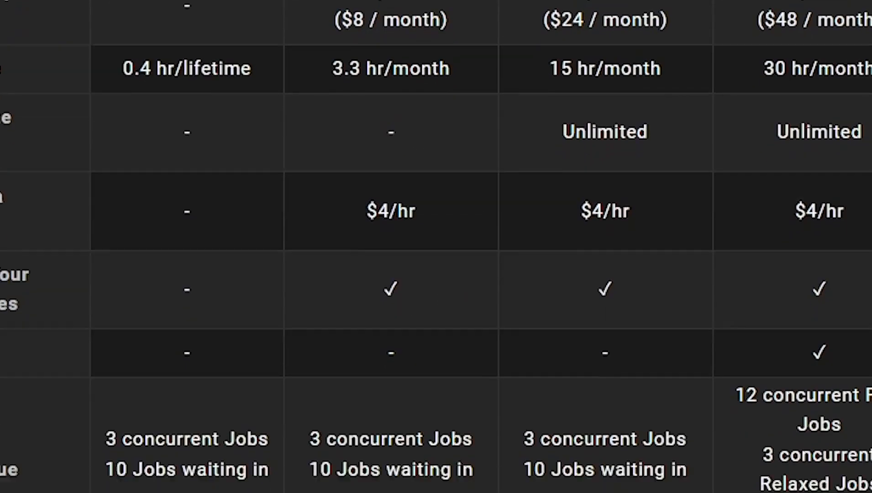
{"action": "left_click_drag", "start_coordinate": [301, 431], "coordinate": [424, 459]}
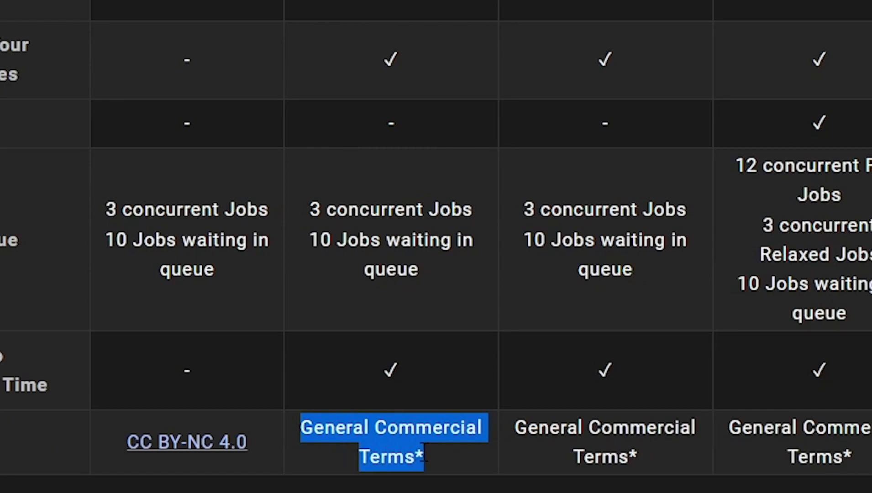
{"action": "left_click", "coordinate": [418, 459]}
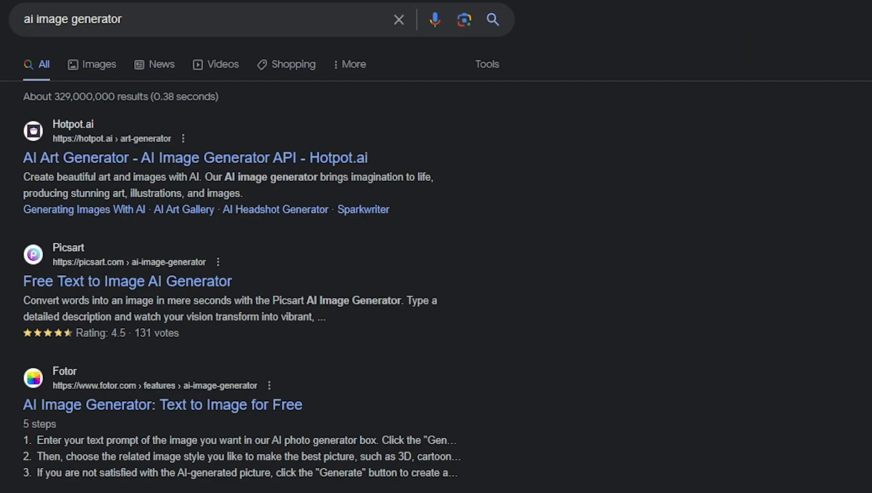
Step: Look through the Google results for "ai image generator" to survey alternative tools
{"action": "scroll", "coordinate": [436, 247], "scroll_direction": "down", "scroll_amount": 8}
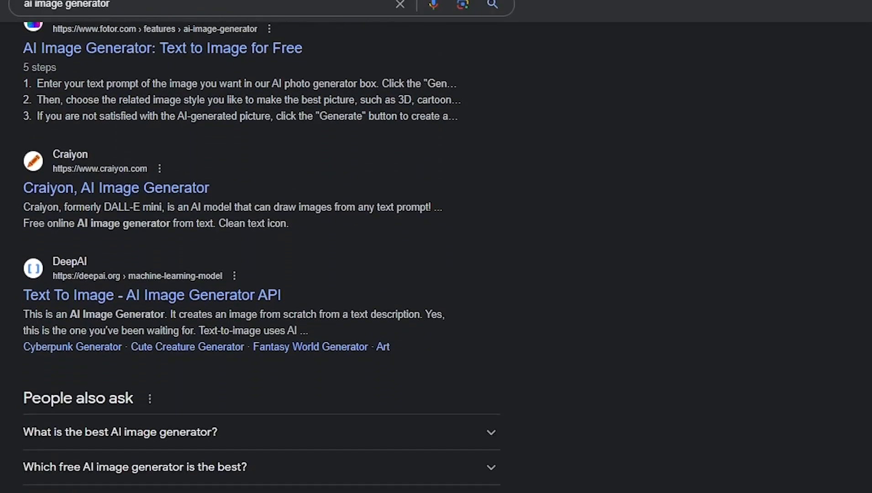
{"action": "scroll", "coordinate": [436, 246], "scroll_direction": "down", "scroll_amount": 10}
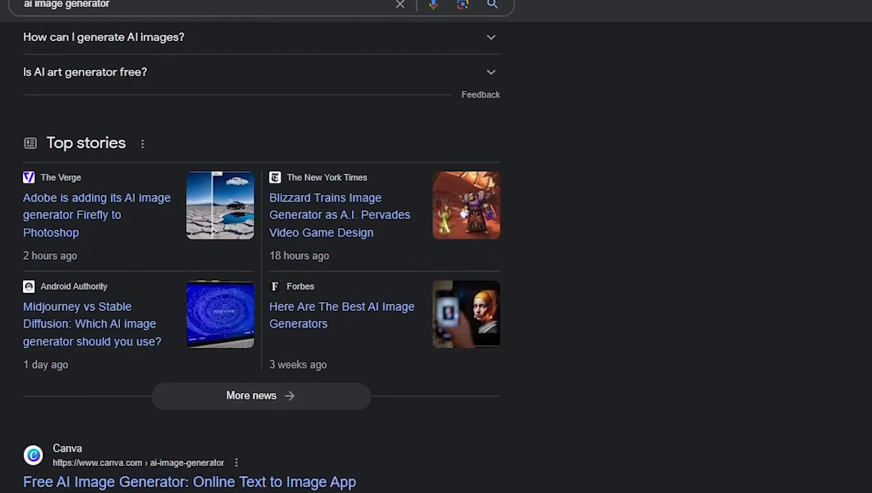
{"action": "scroll", "coordinate": [436, 247], "scroll_direction": "down", "scroll_amount": 5}
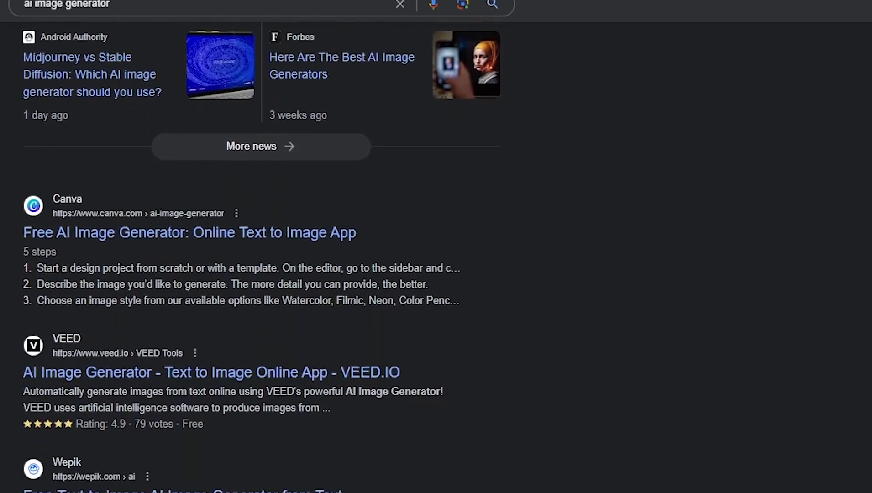
{"action": "scroll", "coordinate": [435, 247], "scroll_direction": "down", "scroll_amount": 8}
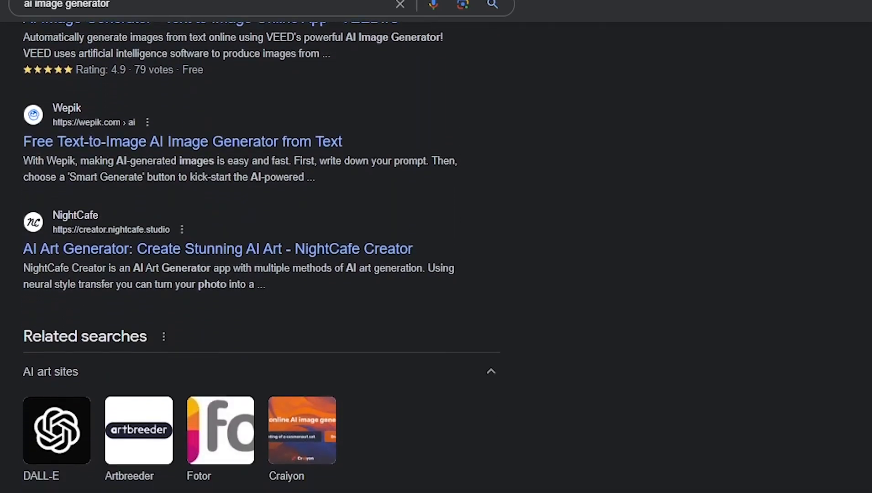
{"action": "scroll", "coordinate": [436, 246], "scroll_direction": "down", "scroll_amount": 1}
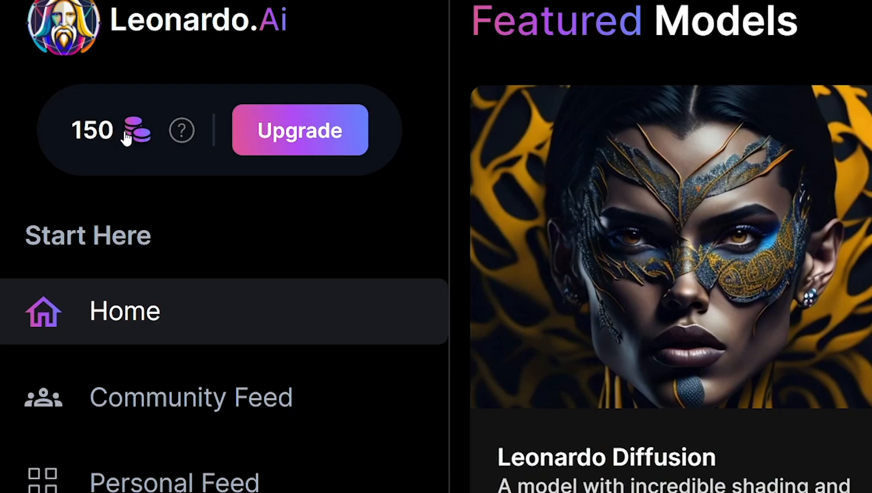
Step: Open the Texture Generation tool from the Leonardo.Ai home page
{"action": "mouse_move", "coordinate": [182, 132]}
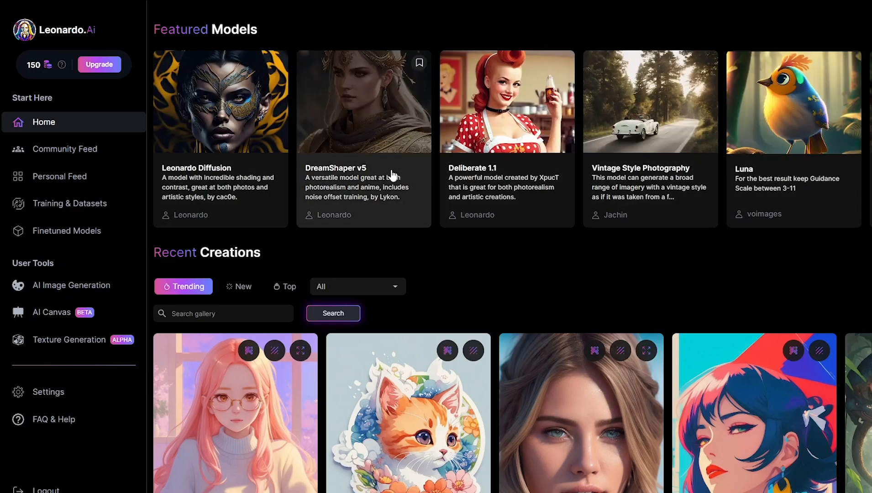
{"action": "left_click", "coordinate": [69, 342]}
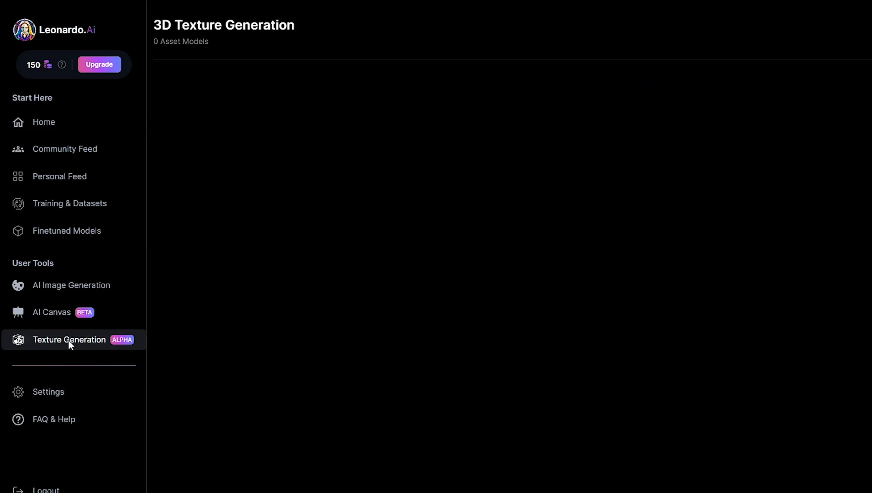
Step: Open the upload dialog for a new 3D object and check its model file requirements
{"action": "left_click", "coordinate": [870, 31]}
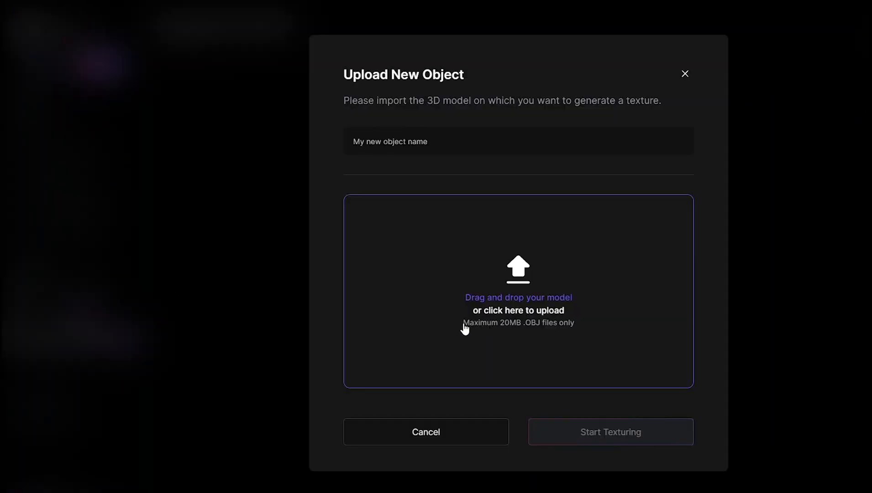
{"action": "left_click_drag", "start_coordinate": [456, 329], "coordinate": [567, 334]}
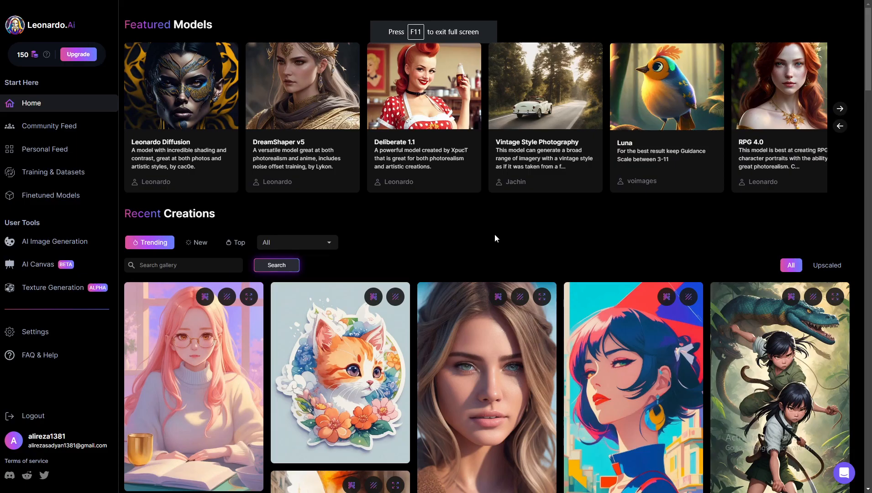
Step: Open the AI Image Generation tool and look over the generation history and the prompt field
{"action": "left_click", "coordinate": [54, 247]}
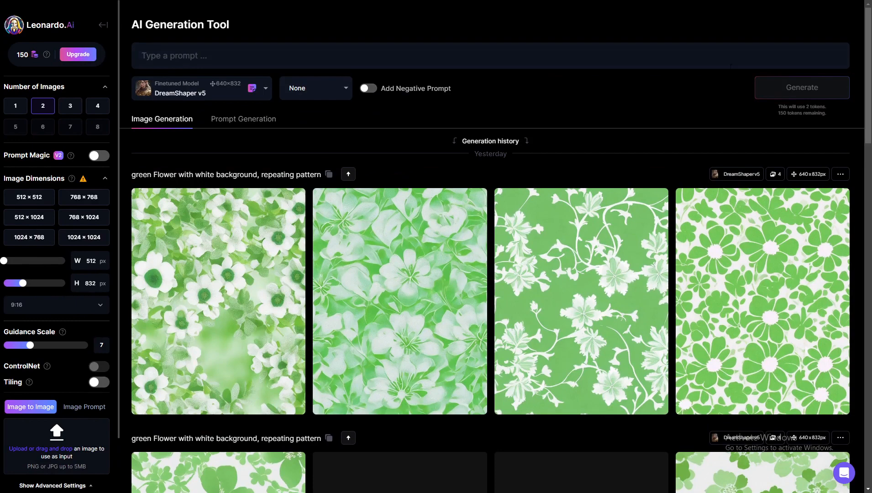
{"action": "scroll", "coordinate": [491, 274], "scroll_direction": "down", "scroll_amount": 15}
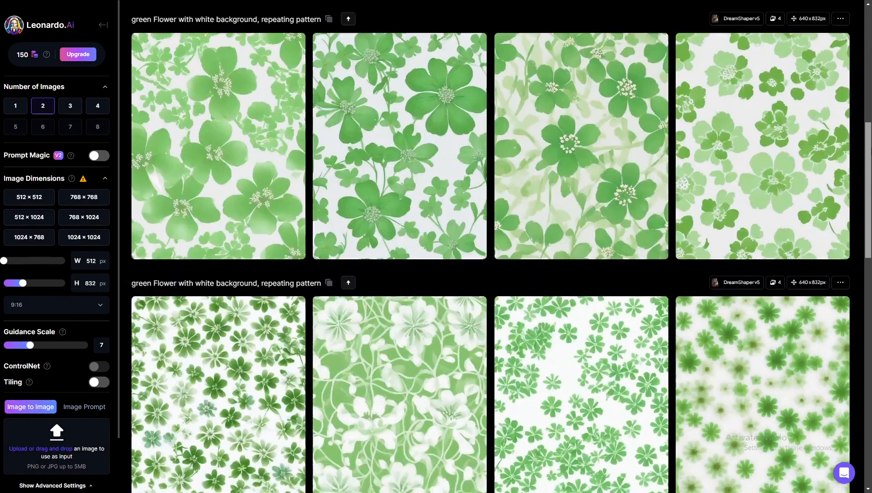
{"action": "left_click_drag", "start_coordinate": [869, 152], "coordinate": [869, 36]}
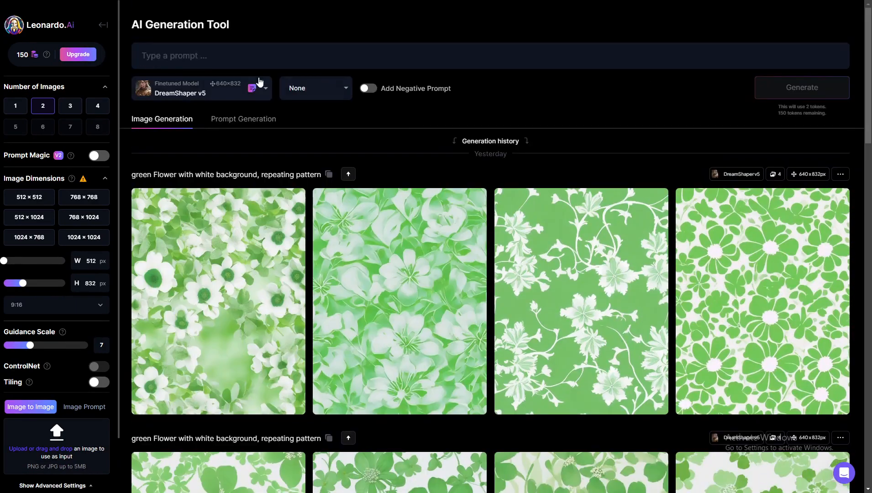
{"action": "left_click", "coordinate": [228, 56]}
{"action": "left_click", "coordinate": [173, 56]}
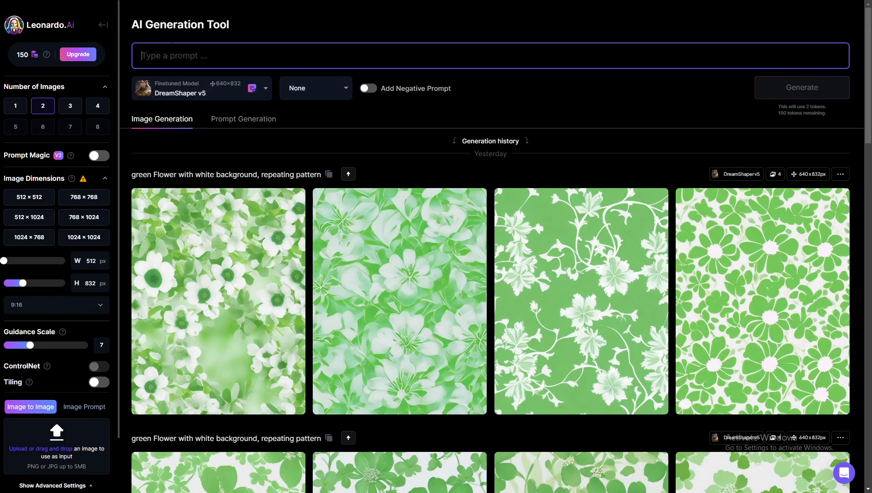
{"action": "left_click", "coordinate": [172, 40]}
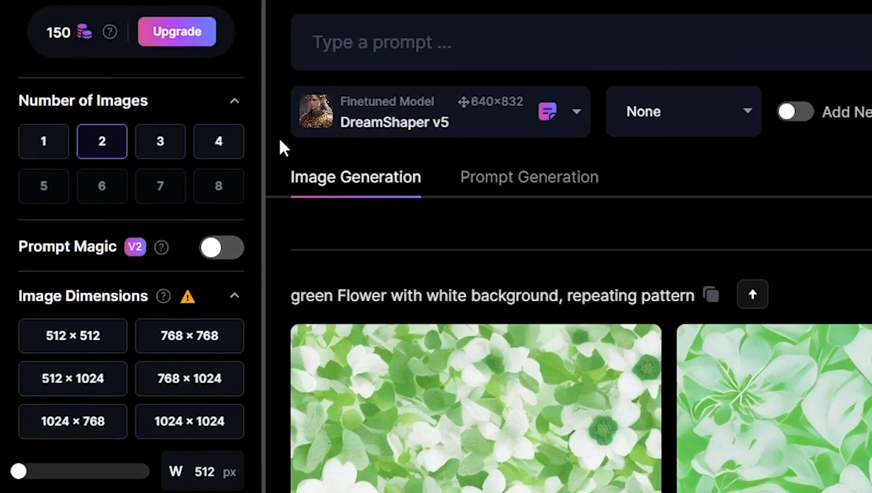
Step: Set the number of images to 4 and the image dimensions to 1024 × 1024
{"action": "left_click_drag", "start_coordinate": [279, 141], "coordinate": [283, 120]}
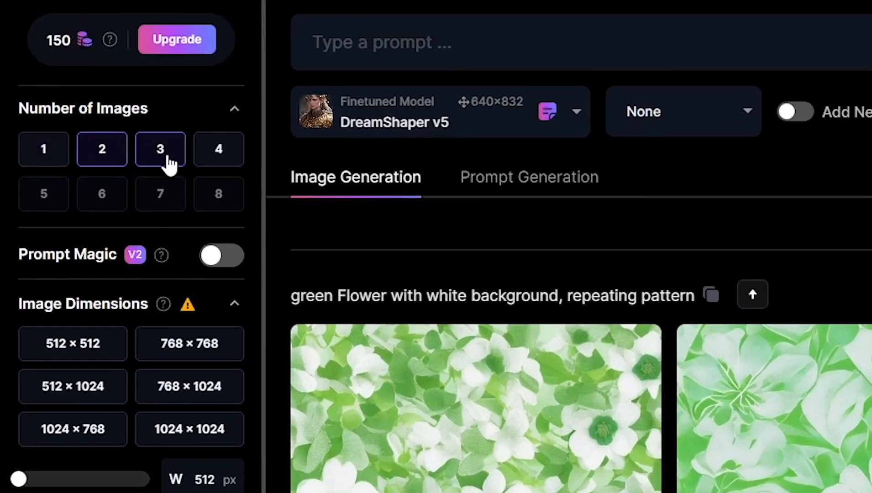
{"action": "left_click", "coordinate": [226, 157]}
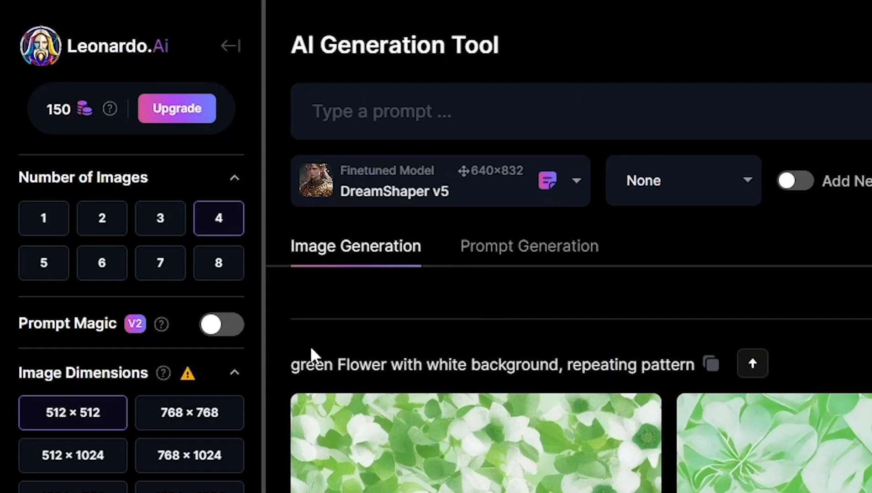
{"action": "scroll", "coordinate": [261, 366], "scroll_direction": "down", "scroll_amount": 2}
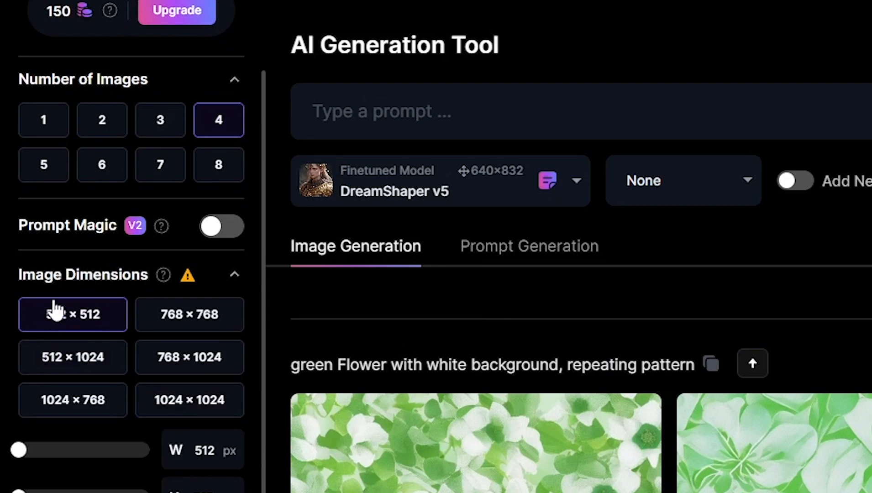
{"action": "left_click", "coordinate": [199, 400]}
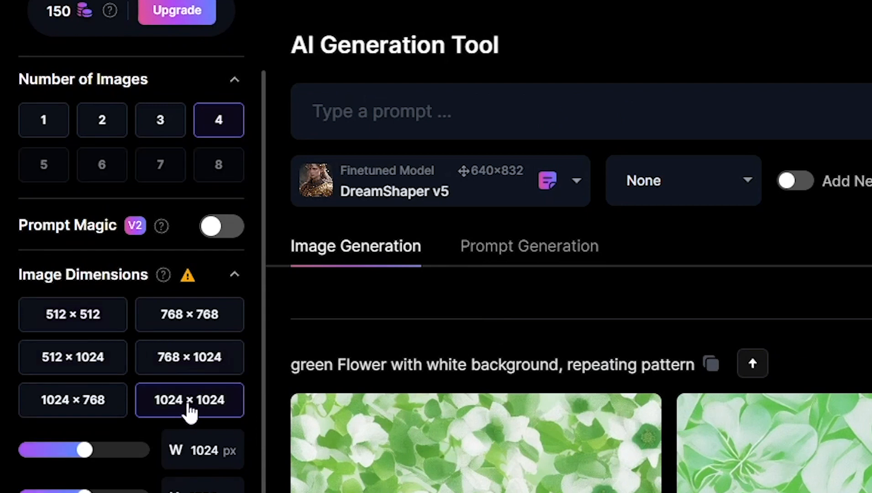
{"action": "mouse_move", "coordinate": [188, 276]}
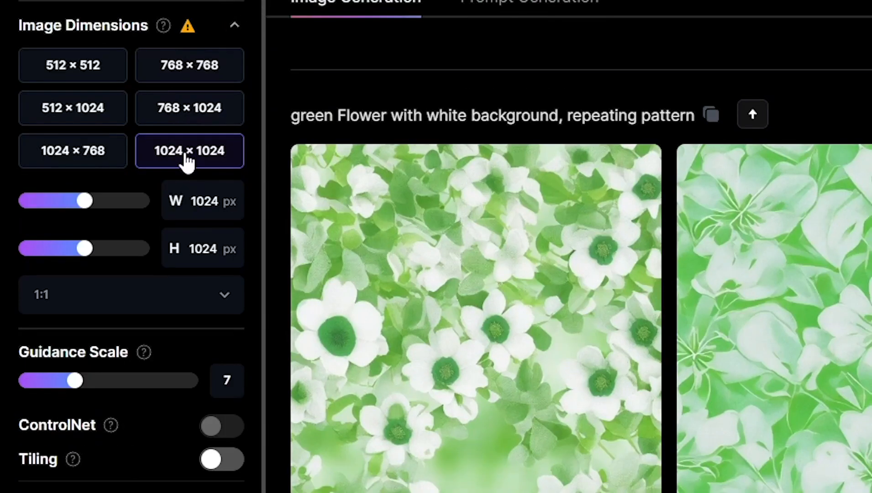
Step: Examine the Guidance Scale setting and read its explanation of how it affects the prompt
{"action": "left_click_drag", "start_coordinate": [262, 216], "coordinate": [270, 296]}
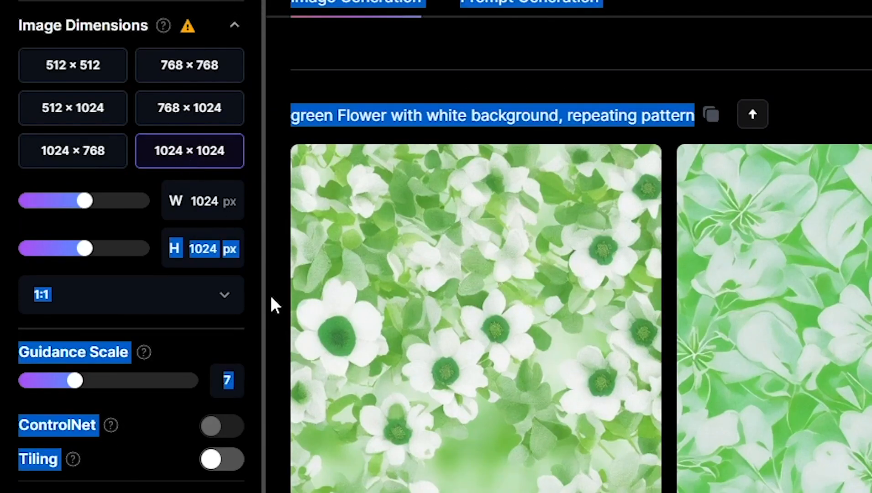
{"action": "left_click", "coordinate": [254, 290]}
{"action": "scroll", "coordinate": [264, 278], "scroll_direction": "down", "scroll_amount": 3}
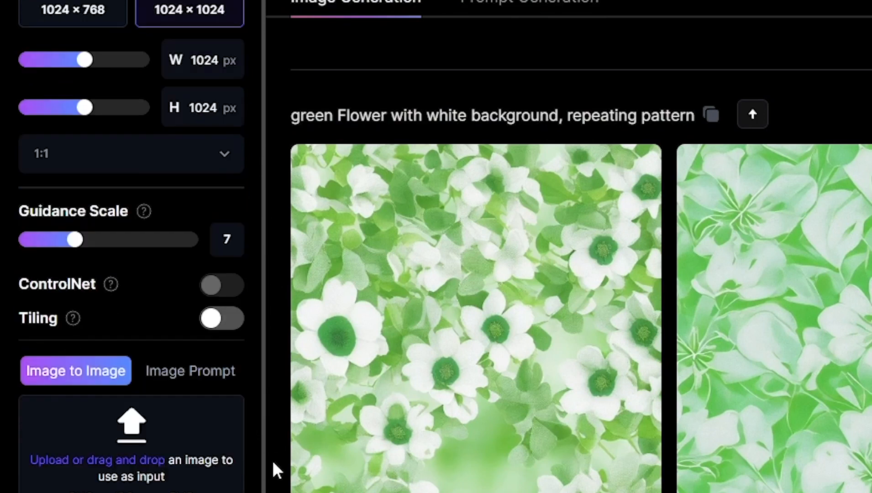
{"action": "mouse_move", "coordinate": [86, 241]}
{"action": "left_mouse_down"}
{"action": "mouse_move", "coordinate": [187, 240]}
{"action": "mouse_move", "coordinate": [28, 243]}
{"action": "mouse_move", "coordinate": [197, 245]}
{"action": "mouse_move", "coordinate": [80, 249]}
{"action": "left_mouse_up"}
{"action": "mouse_move", "coordinate": [142, 222]}
{"action": "left_click_drag", "start_coordinate": [113, 244], "coordinate": [80, 251]}
{"action": "left_click_drag", "start_coordinate": [113, 245], "coordinate": [78, 253]}
{"action": "mouse_move", "coordinate": [142, 223]}
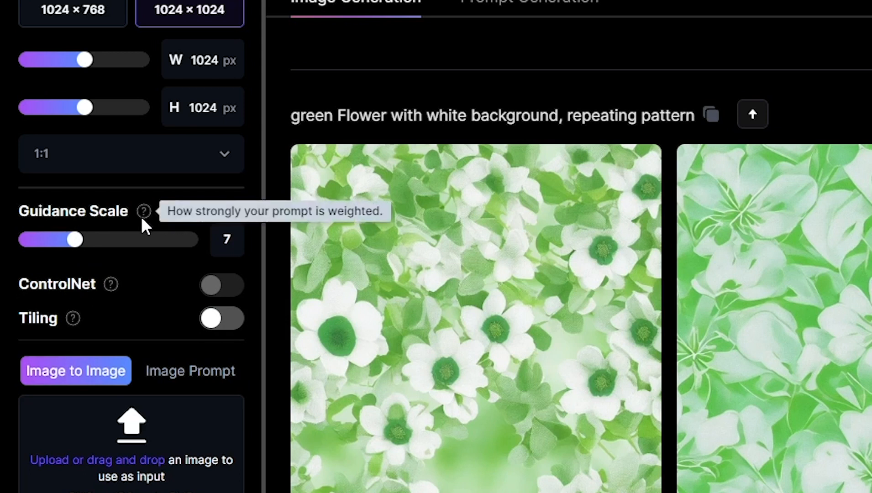
Step: Turn on Tiling for the generation and switch the image input mode to Image Prompt
{"action": "left_click", "coordinate": [221, 320]}
{"action": "left_click", "coordinate": [229, 320]}
{"action": "left_click", "coordinate": [229, 320]}
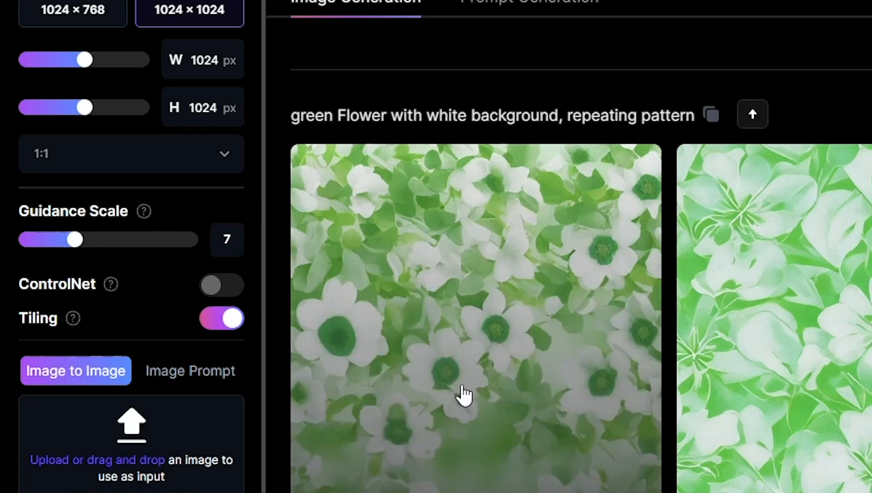
{"action": "scroll", "coordinate": [463, 394], "scroll_direction": "down", "scroll_amount": 3}
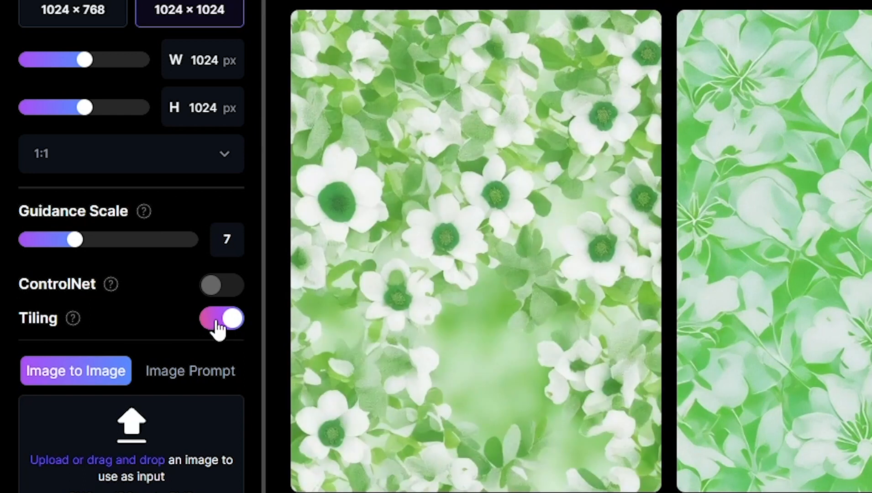
{"action": "left_click", "coordinate": [217, 322]}
{"action": "left_click", "coordinate": [218, 322]}
{"action": "left_click", "coordinate": [188, 376]}
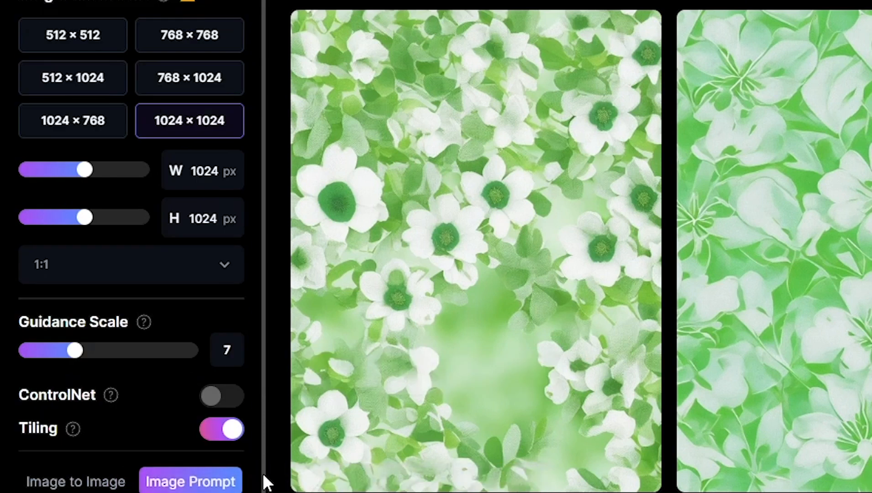
{"action": "scroll", "coordinate": [206, 480], "scroll_direction": "down", "scroll_amount": 3}
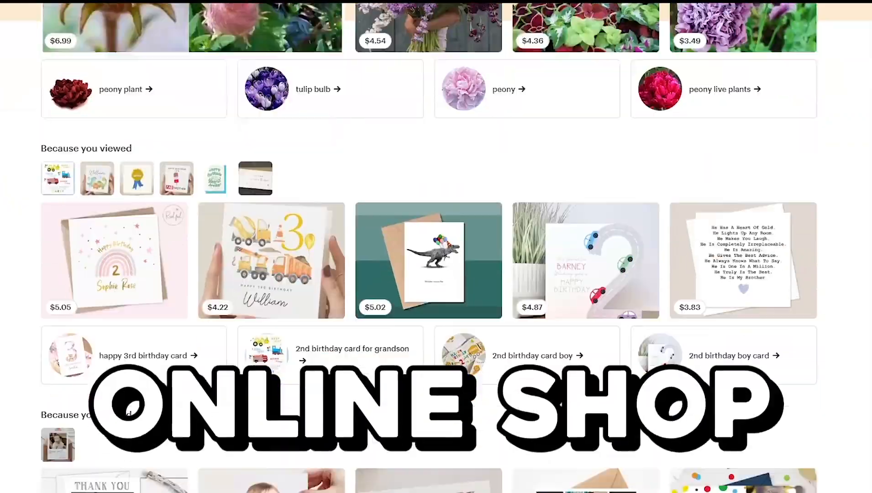
Step: Switch to Etsy and look through the recommended listings and product categories on its home page
{"action": "scroll", "coordinate": [436, 247], "scroll_direction": "down", "scroll_amount": 20}
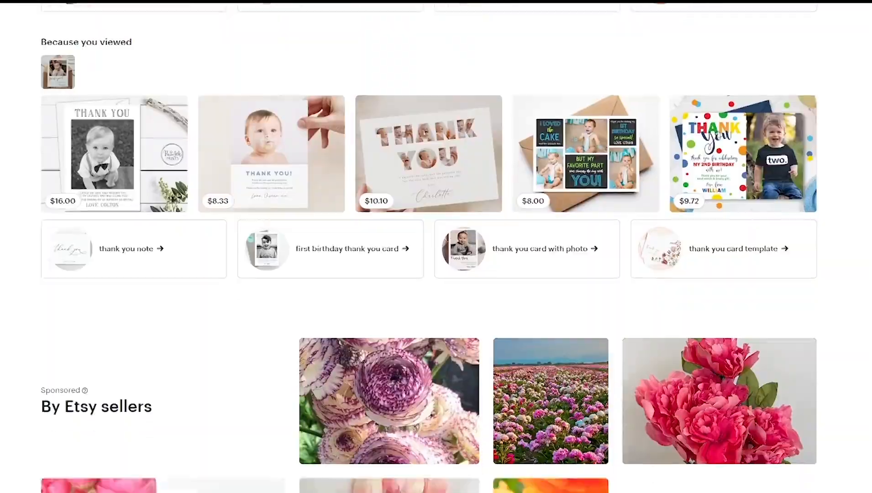
{"action": "scroll", "coordinate": [436, 246], "scroll_direction": "down", "scroll_amount": 20}
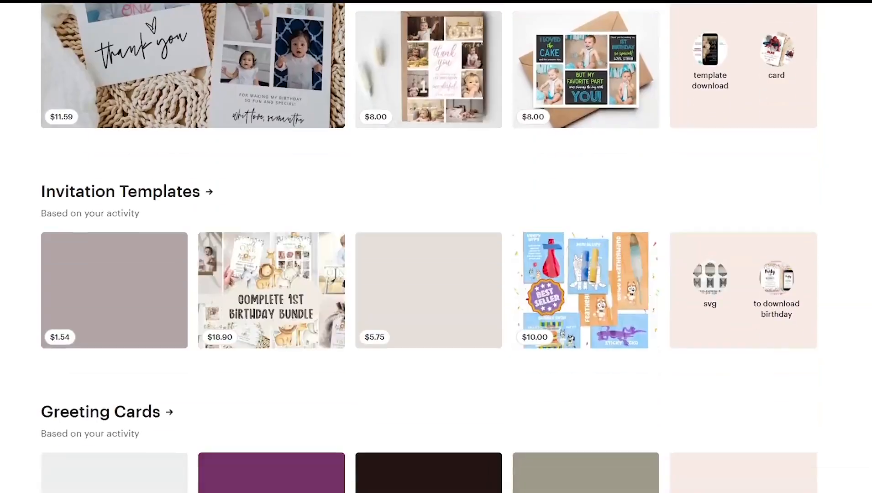
{"action": "scroll", "coordinate": [436, 247], "scroll_direction": "down", "scroll_amount": 5}
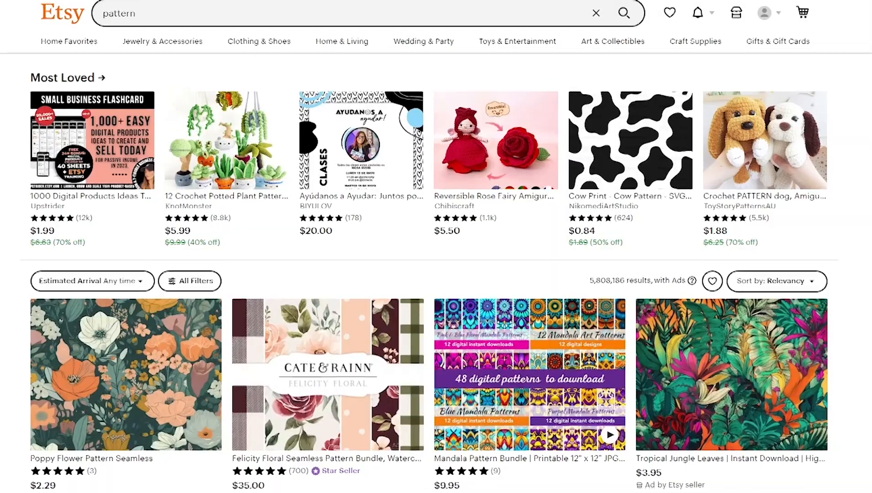
Step: Look through Etsy's "pattern" search results for examples of digital patterns being sold
{"action": "scroll", "coordinate": [436, 246], "scroll_direction": "down", "scroll_amount": 9}
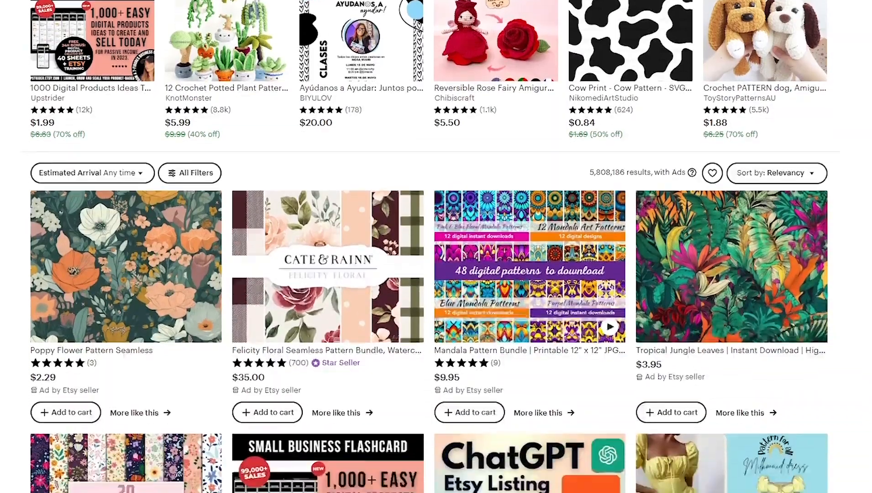
{"action": "scroll", "coordinate": [436, 247], "scroll_direction": "down", "scroll_amount": 10}
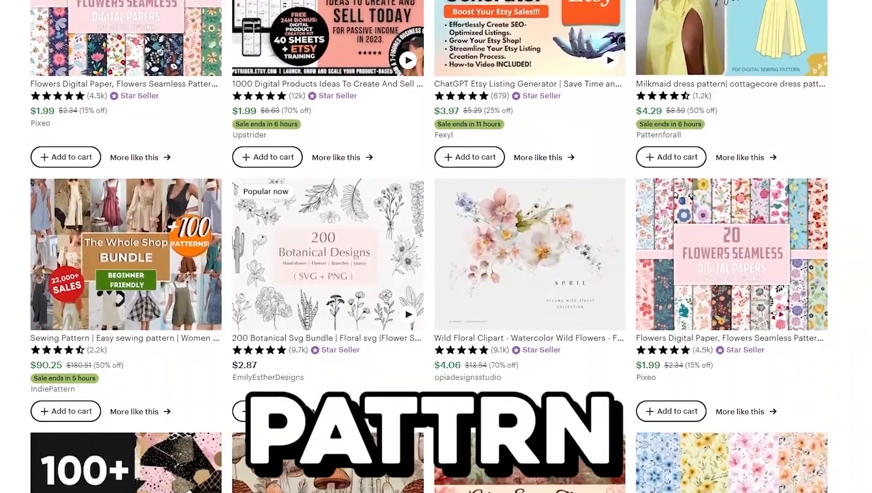
{"action": "scroll", "coordinate": [436, 246], "scroll_direction": "down", "scroll_amount": 12}
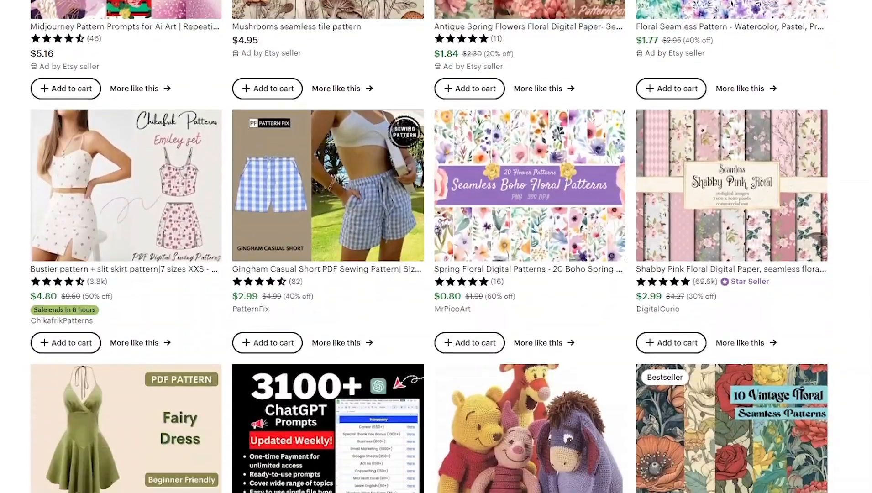
{"action": "scroll", "coordinate": [436, 247], "scroll_direction": "down", "scroll_amount": 4}
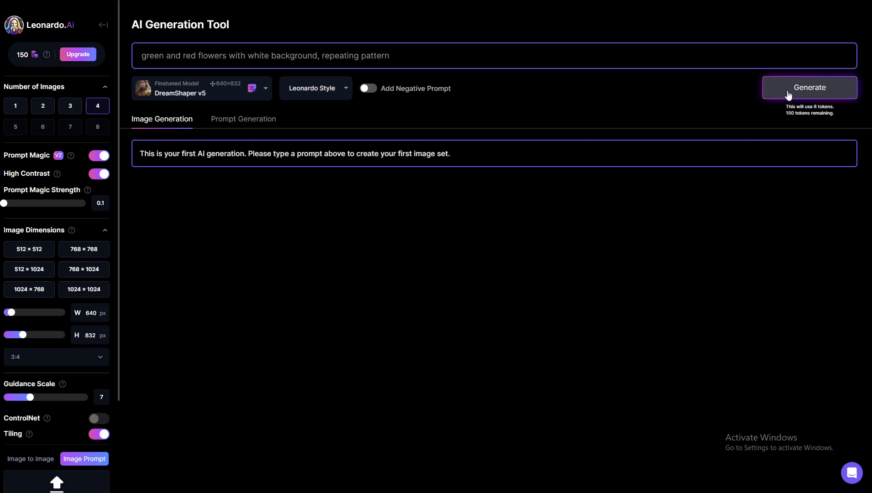
Step: Generate four 1024 × 1024 images from the green and red flower pattern prompt with Prompt Magic off, and open the first one
{"action": "left_click", "coordinate": [96, 292]}
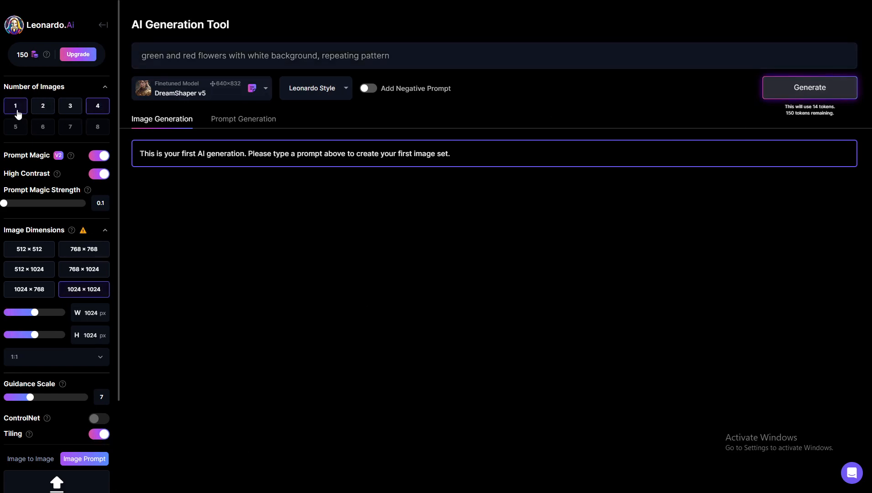
{"action": "left_click", "coordinate": [97, 105]}
{"action": "left_click", "coordinate": [96, 156]}
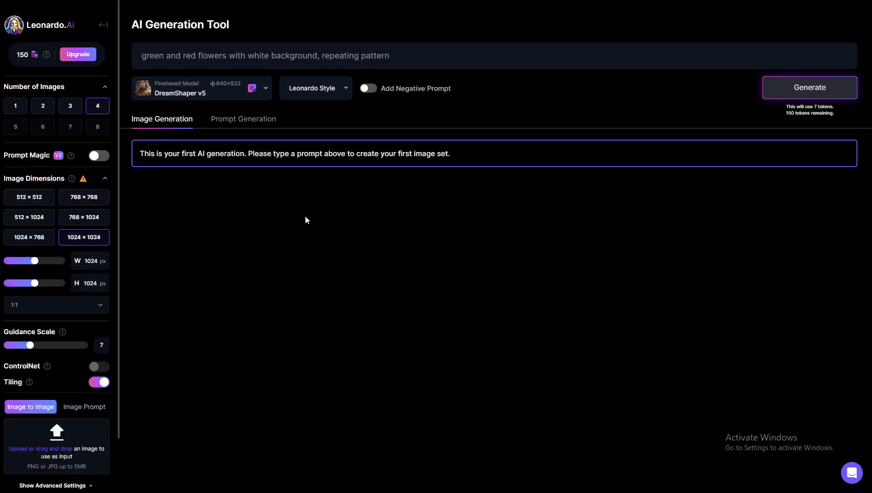
{"action": "mouse_move", "coordinate": [84, 179]}
{"action": "left_click", "coordinate": [797, 93]}
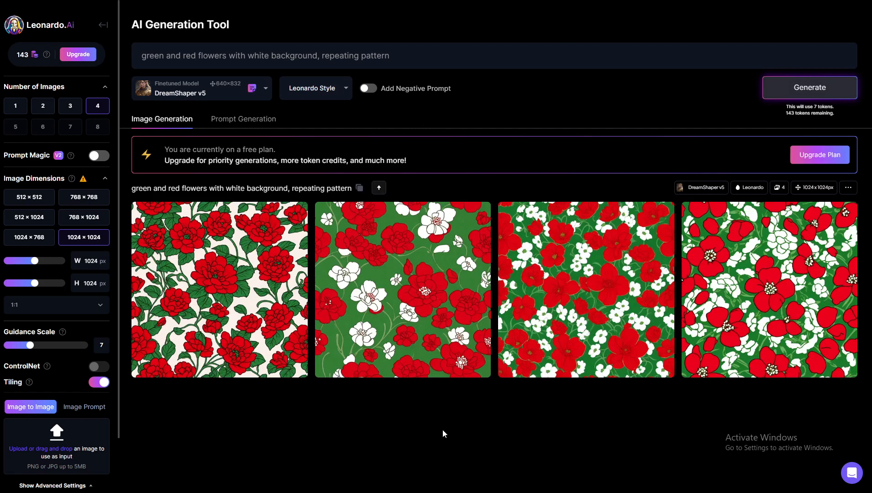
{"action": "left_click", "coordinate": [213, 296]}
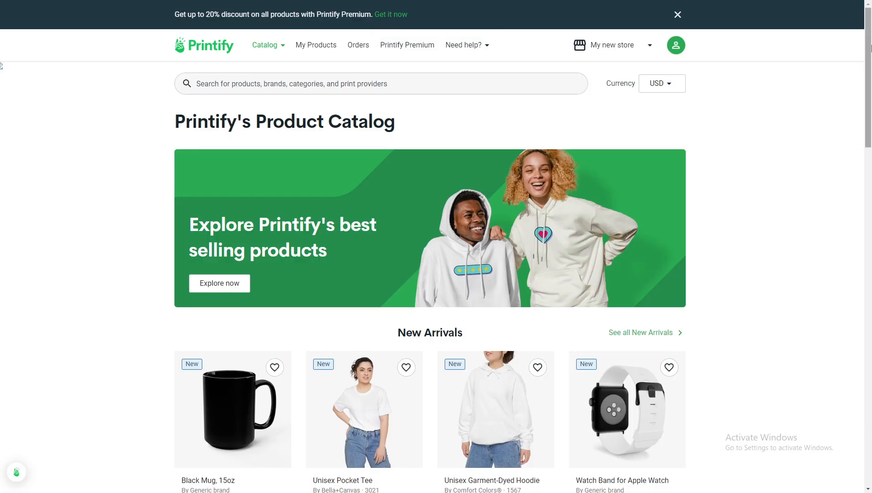
Step: Look through the product catalog page on Printify
{"action": "scroll", "coordinate": [870, 85], "scroll_direction": "down", "scroll_amount": 2}
{"action": "left_click_drag", "start_coordinate": [870, 85], "coordinate": [870, 49]}
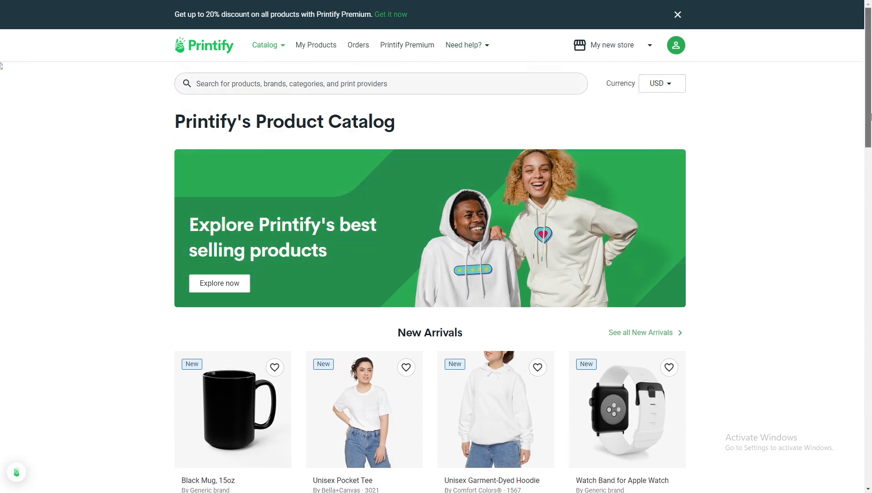
{"action": "scroll", "coordinate": [871, 117], "scroll_direction": "down", "scroll_amount": 7}
{"action": "scroll", "coordinate": [843, 220], "scroll_direction": "up", "scroll_amount": 7}
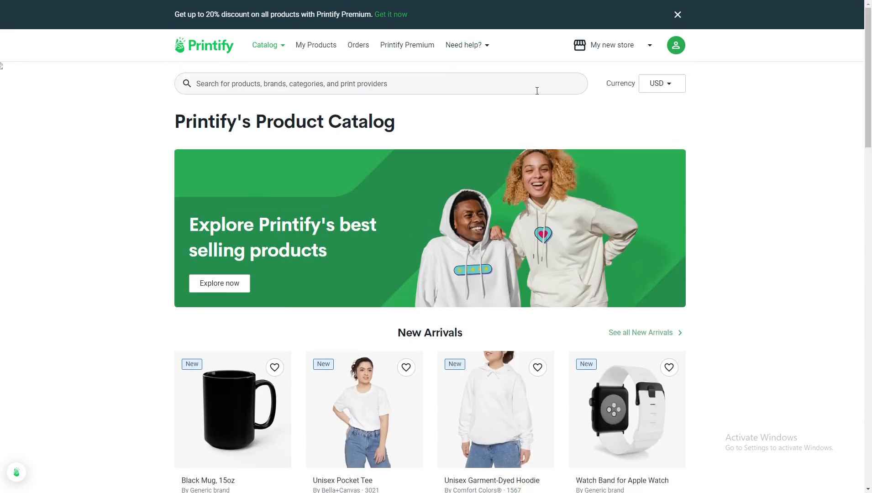
Step: Search the Printify catalog for "pillow" and open the Spun Polyester Square Pillow product page
{"action": "left_click", "coordinate": [416, 85]}
{"action": "type", "text": "pillo"}
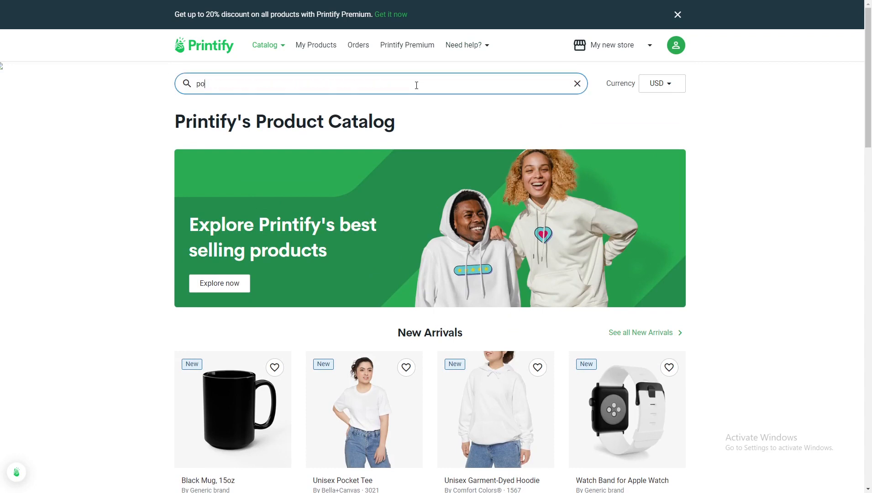
{"action": "key", "text": "BackSpace"}
{"action": "type", "text": "illow"}
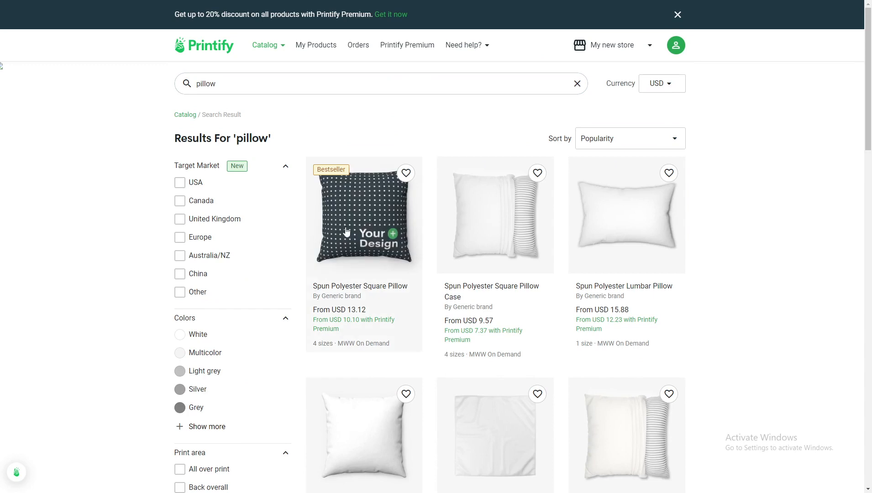
{"action": "left_click", "coordinate": [372, 224]}
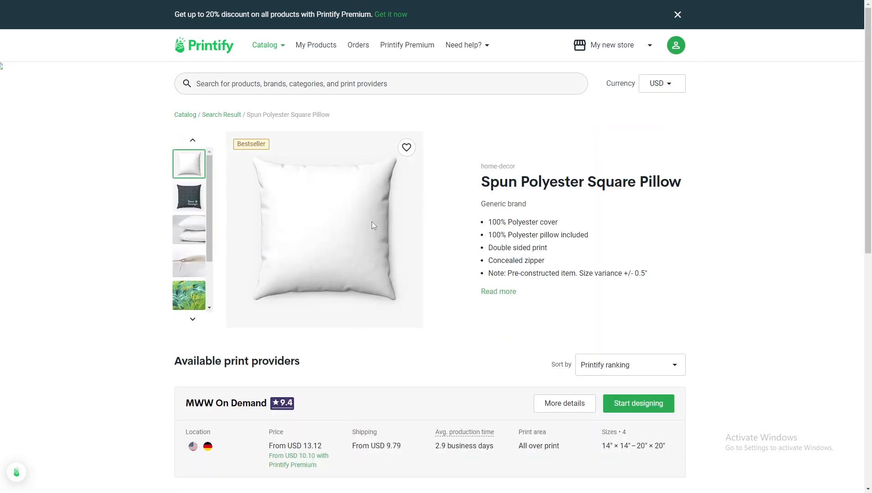
Step: Start designing the pillow with MWW On Demand and enlarge the red flower image to about 17.11 in square, covering the whole front panel
{"action": "left_click", "coordinate": [645, 410]}
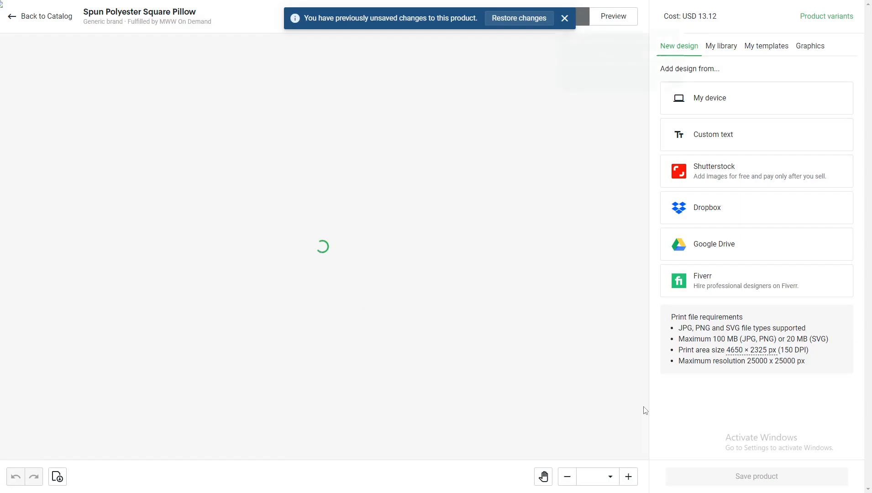
{"action": "left_click_drag", "start_coordinate": [466, 123], "coordinate": [472, 114]}
{"action": "left_click_drag", "start_coordinate": [438, 126], "coordinate": [297, 187]}
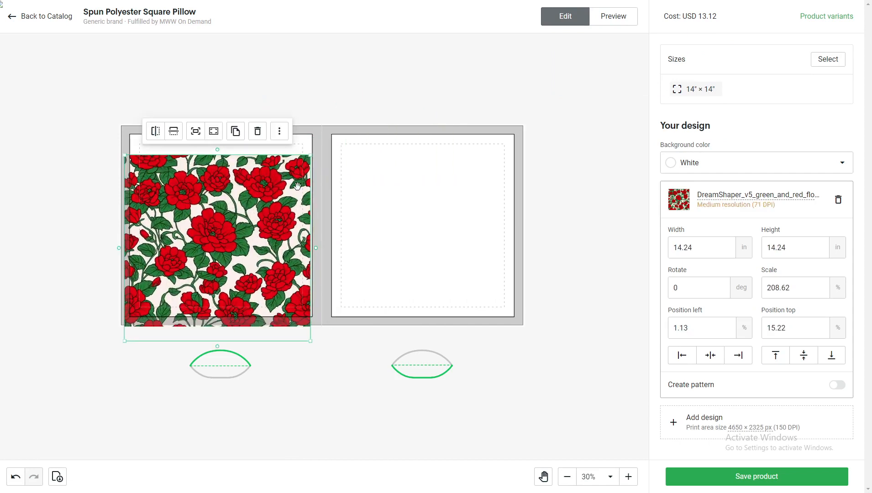
{"action": "left_click_drag", "start_coordinate": [310, 156], "coordinate": [348, 117]}
{"action": "left_click_drag", "start_coordinate": [251, 245], "coordinate": [245, 242]}
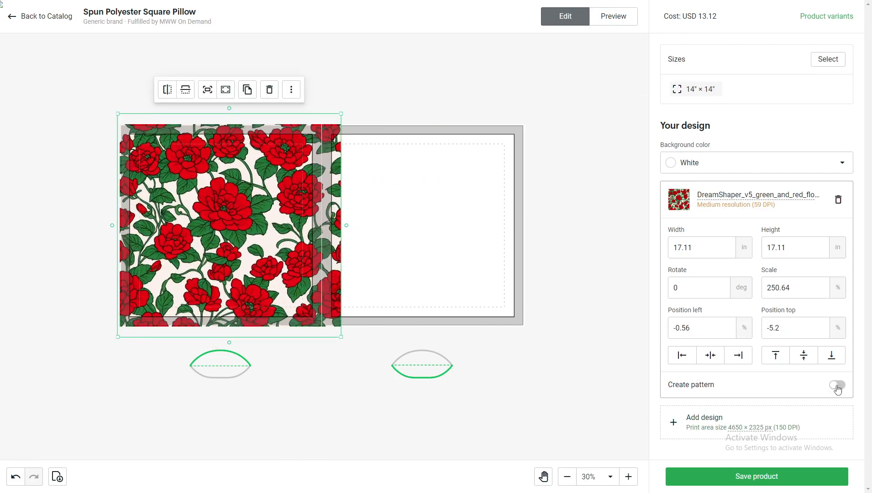
Step: Turn on pattern creation for the flower image so it repeats across both pillow panels, and look over the pattern settings
{"action": "left_click", "coordinate": [837, 385]}
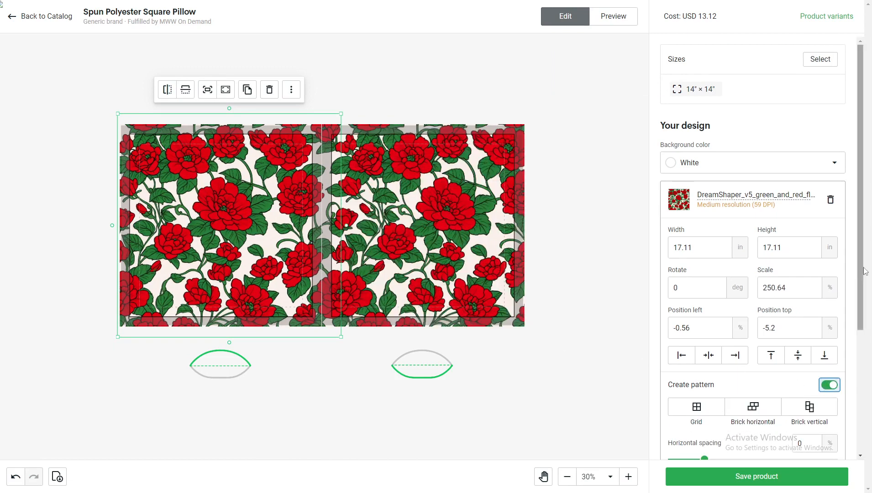
{"action": "scroll", "coordinate": [858, 233], "scroll_direction": "down", "scroll_amount": 4}
{"action": "scroll", "coordinate": [858, 232], "scroll_direction": "up", "scroll_amount": 4}
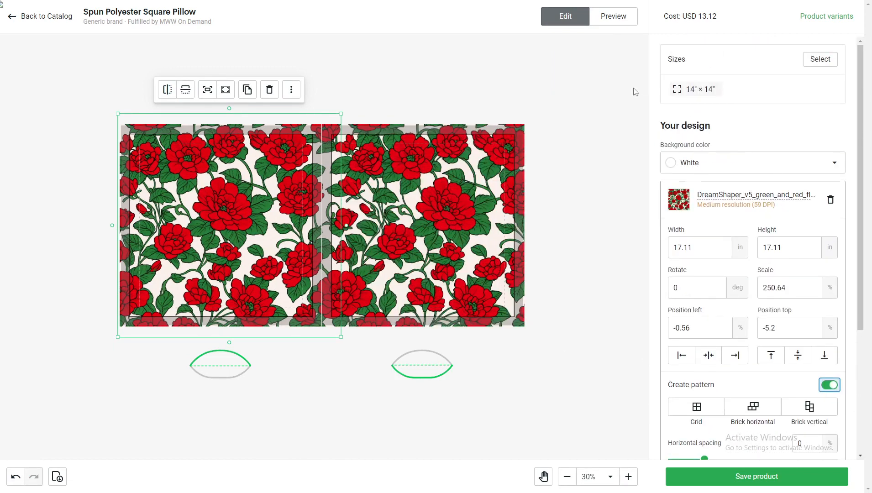
Step: Preview the 14" × 14" pillow mockup from the front, back and side
{"action": "left_click", "coordinate": [618, 23]}
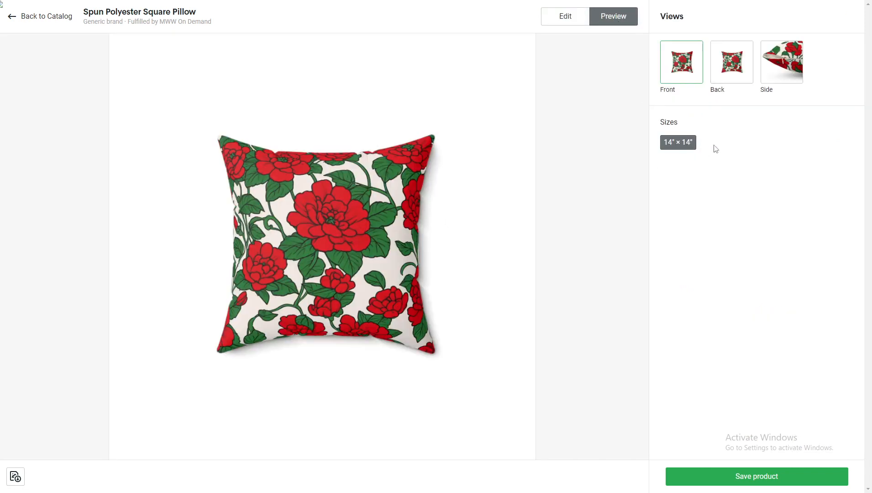
{"action": "left_click", "coordinate": [735, 73]}
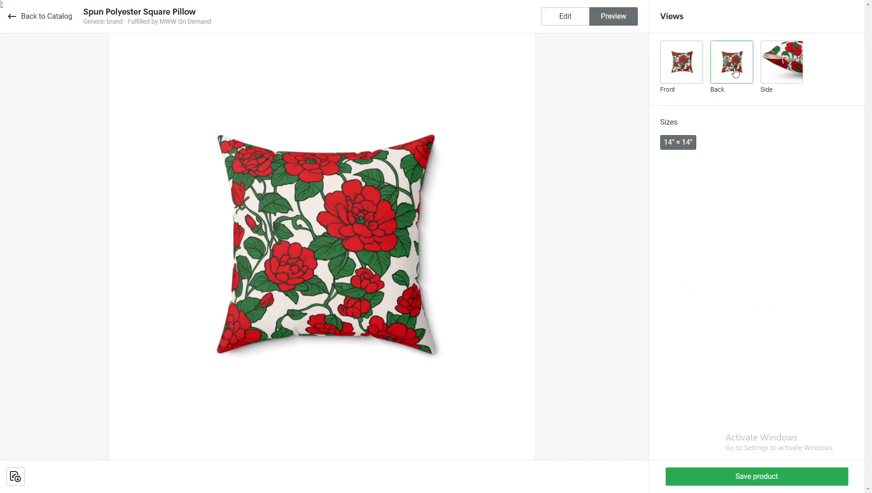
{"action": "left_click", "coordinate": [785, 76]}
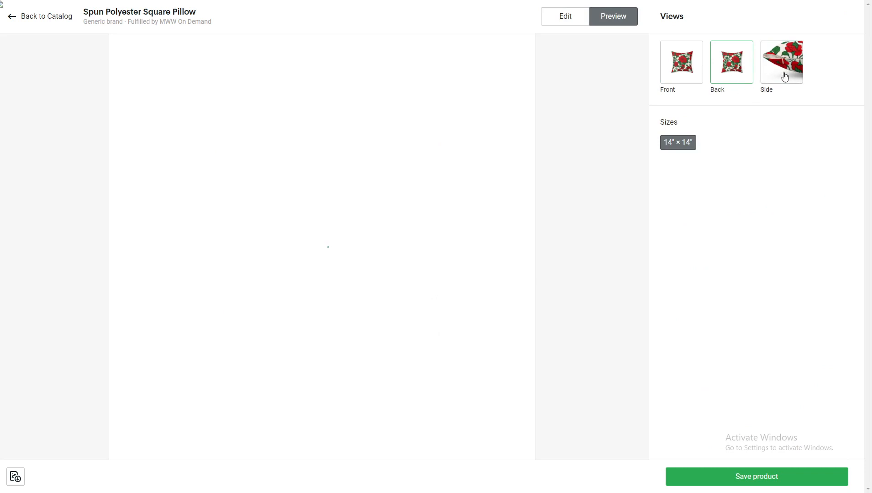